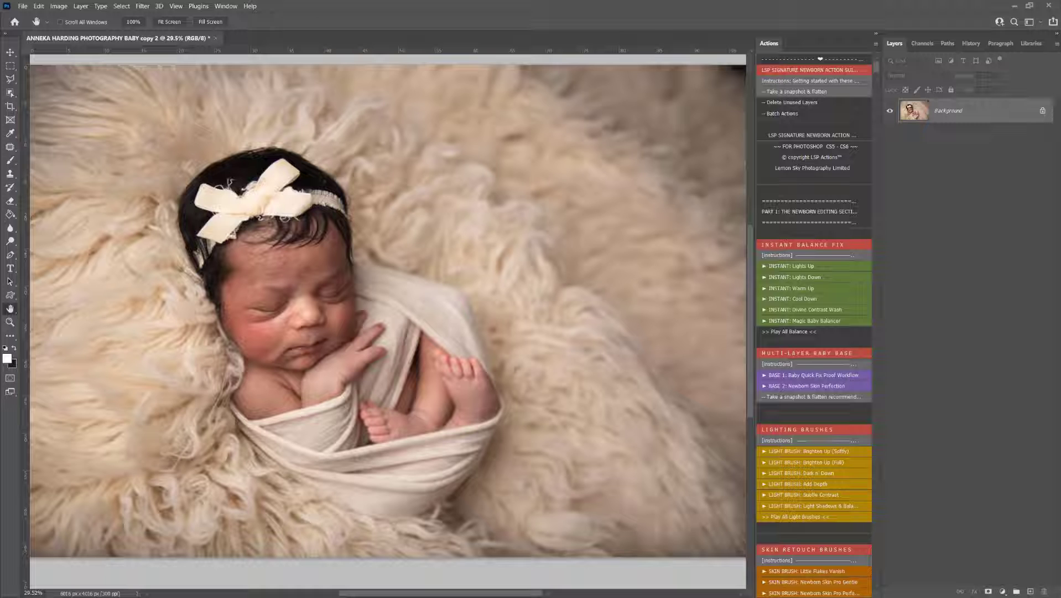
# Play the INSTANT: Lights Up action three times to brighten the photo, with the baby's face in close view
pyautogui.press('z')
pyautogui.click(279, 312)
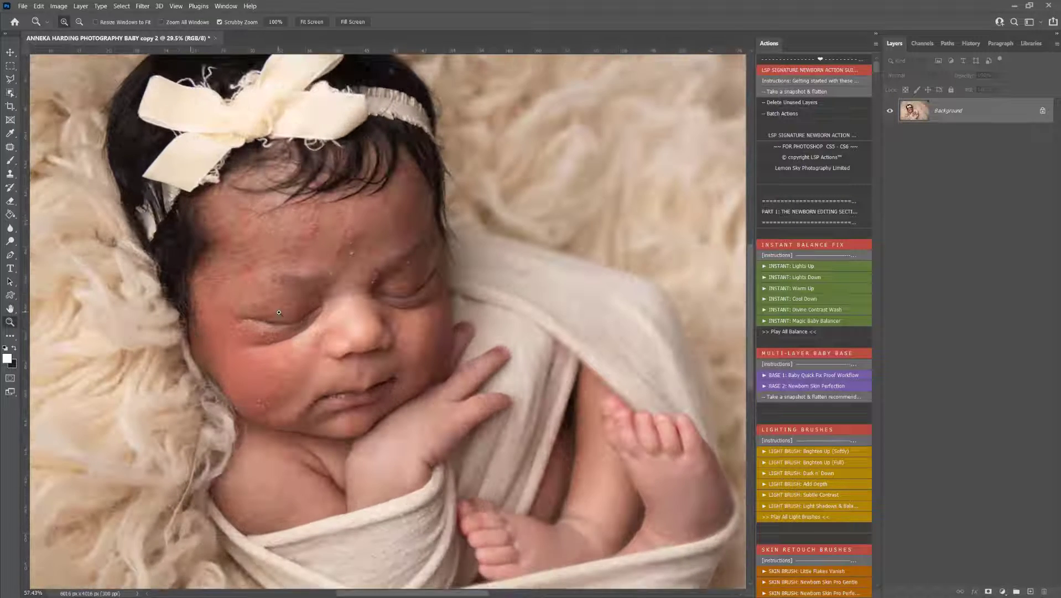
pyautogui.moveTo(279, 312); pyautogui.dragTo(285, 312)
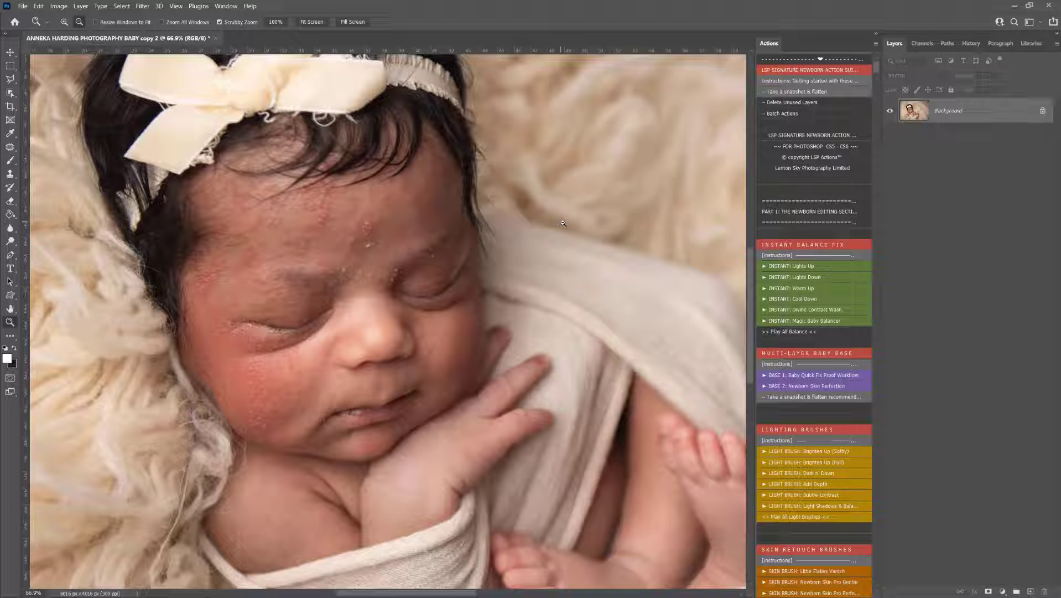
pyautogui.scroll(-1, 563, 223)
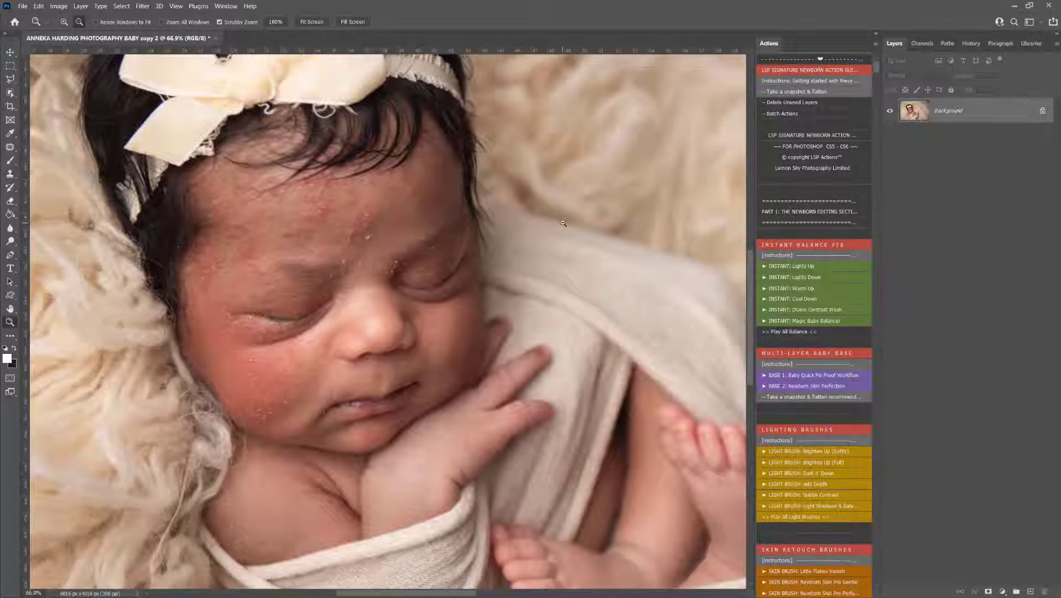
pyautogui.scroll(1, 563, 223)
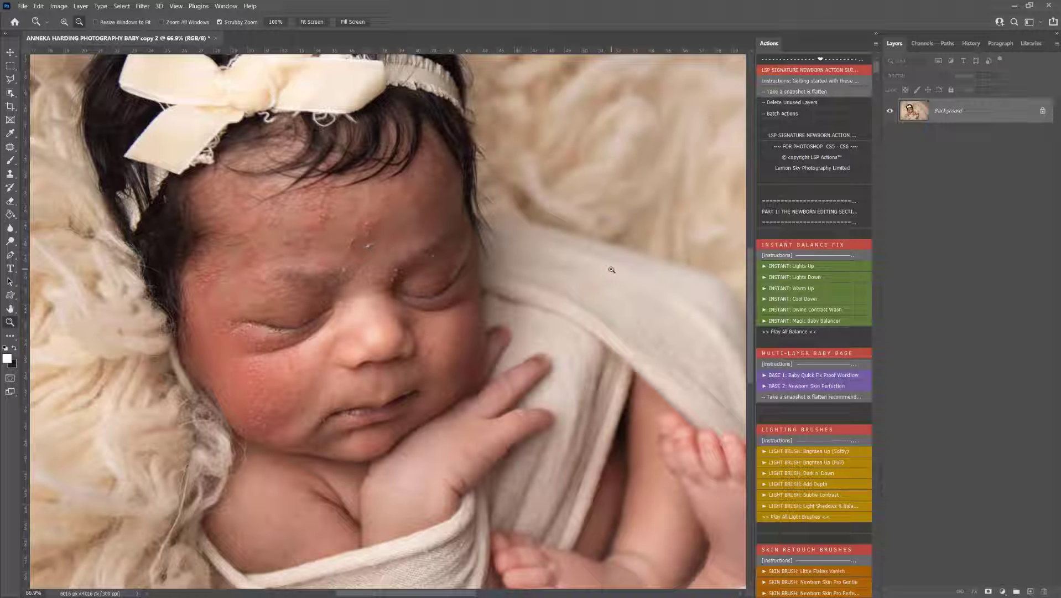
pyautogui.click(809, 266)
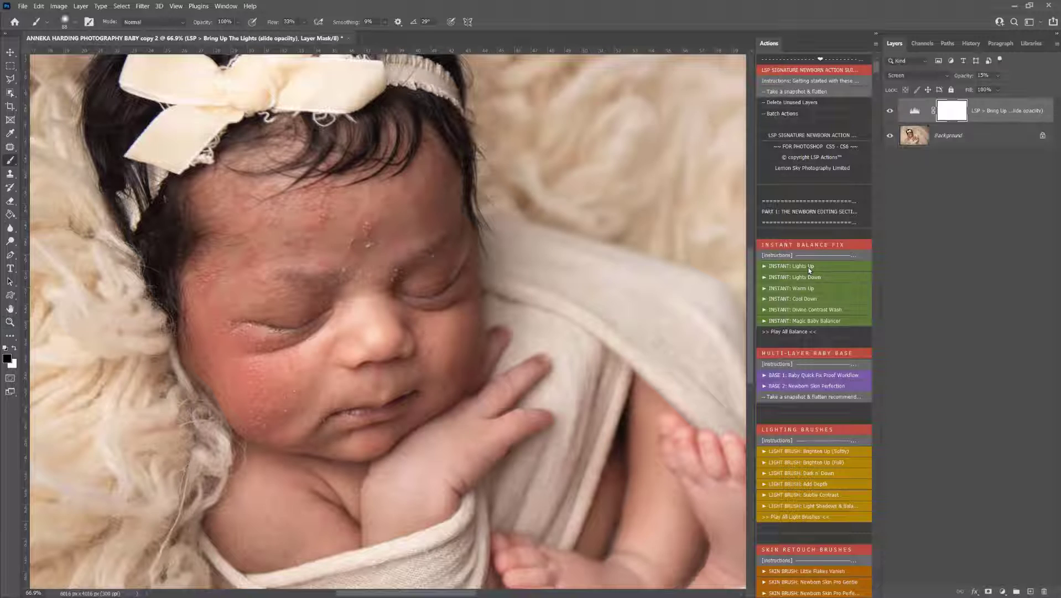
pyautogui.click(809, 267)
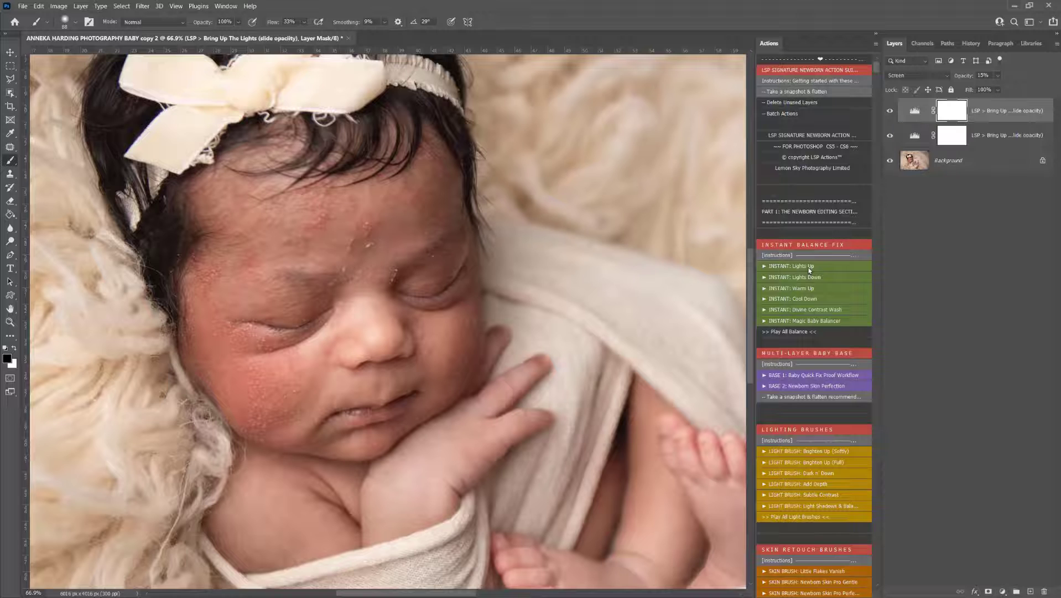
pyautogui.click(809, 266)
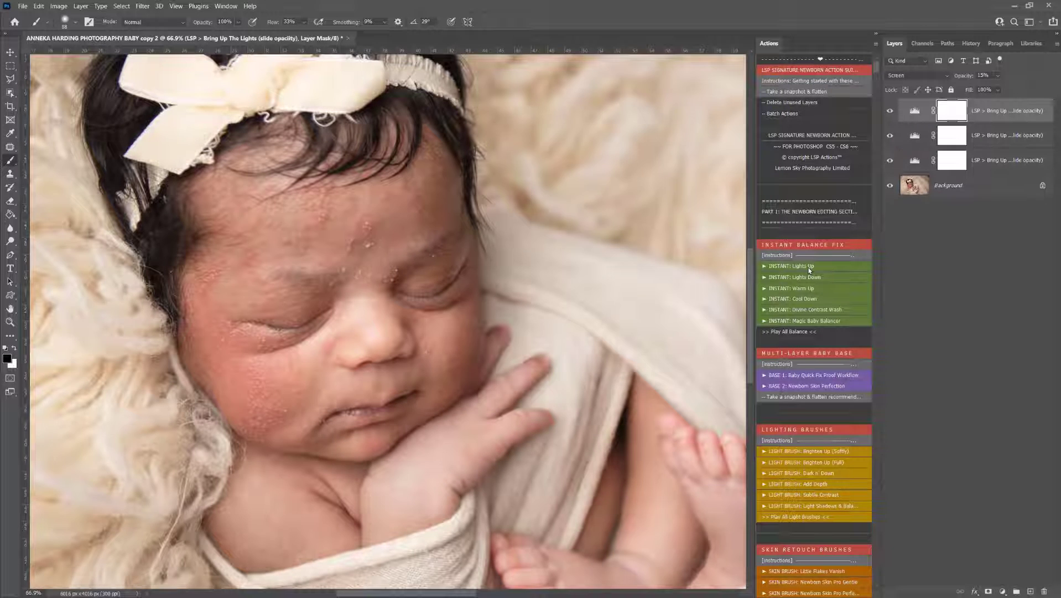
# Paint the topmost Lights Up layer's mask black over the baby's hair with a 401 px soft round brush
pyautogui.rightClick(512, 323)
pyautogui.click(511, 324)
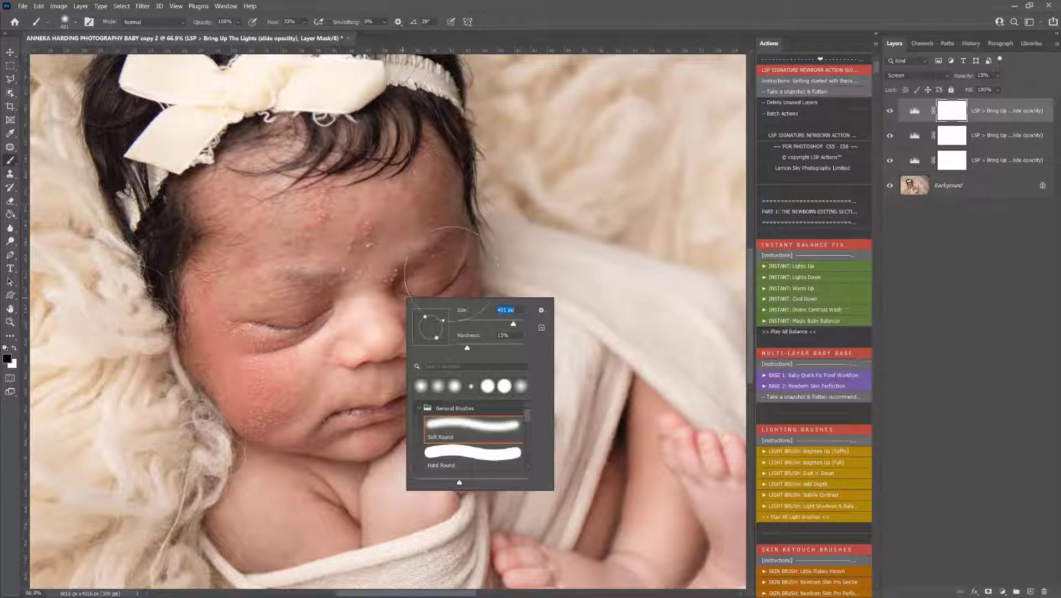
pyautogui.press('Return')
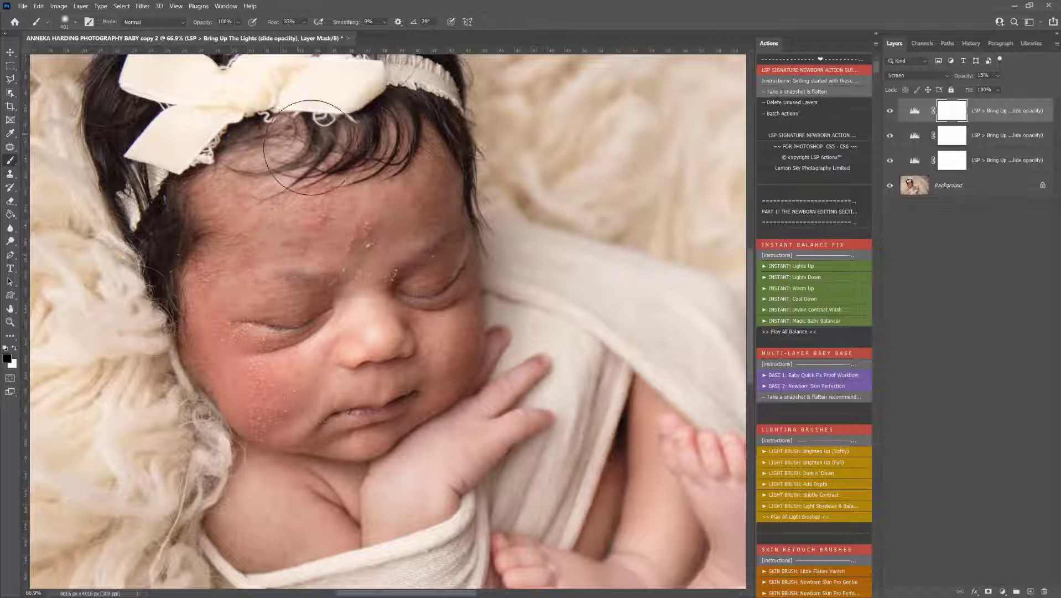
pyautogui.moveTo(380, 83); pyautogui.dragTo(381, 75)
# Mask the middle Lights Up layer off the headband and hair, the fur beside the face and the wrap
pyautogui.click(951, 133)
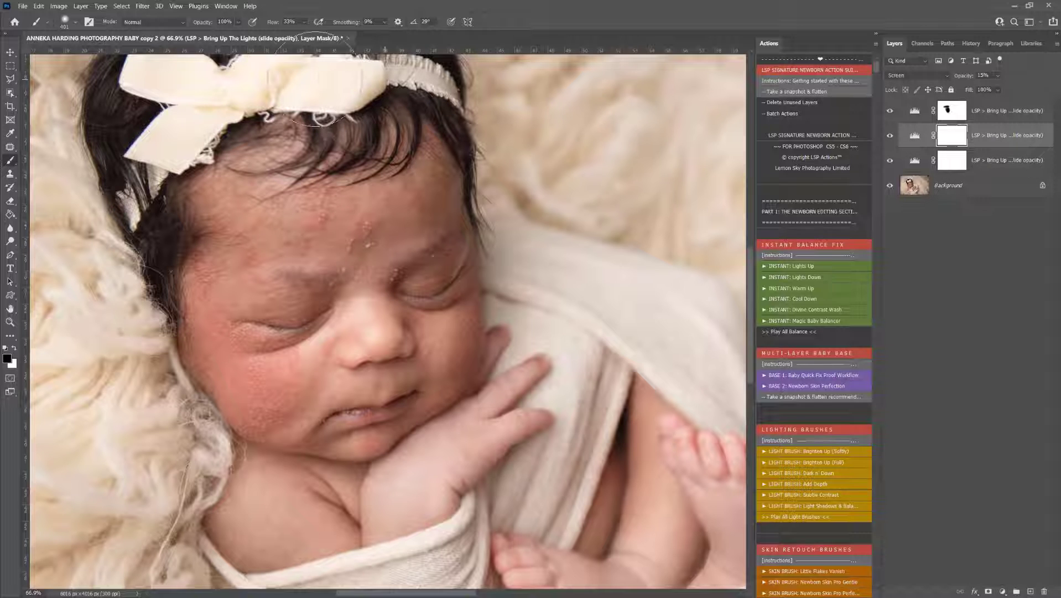
pyautogui.moveTo(238, 102); pyautogui.dragTo(382, 110)
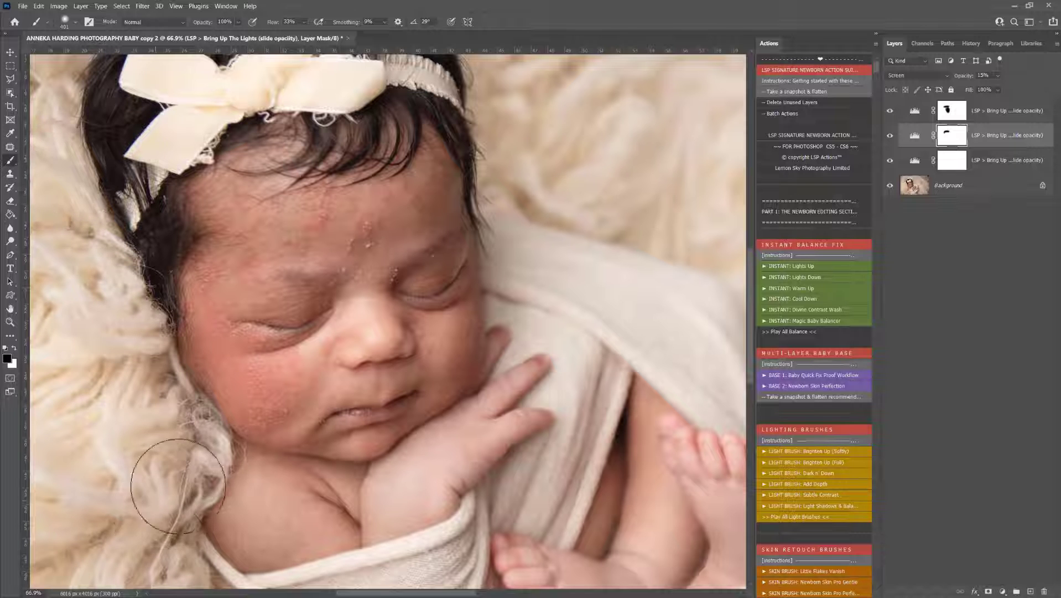
pyautogui.moveTo(557, 318); pyautogui.dragTo(568, 325)
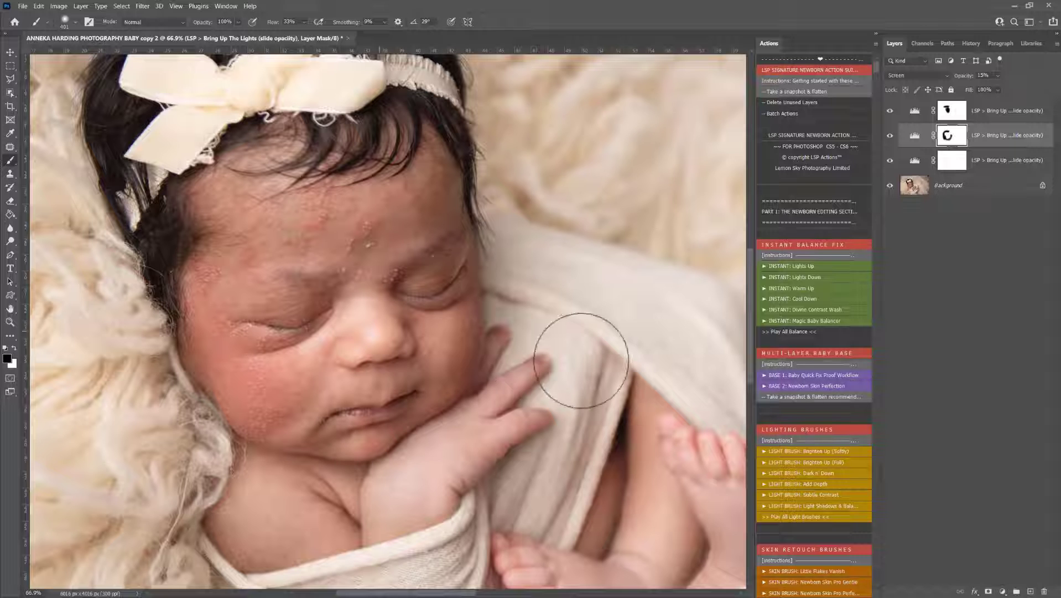
pyautogui.click(353, 342)
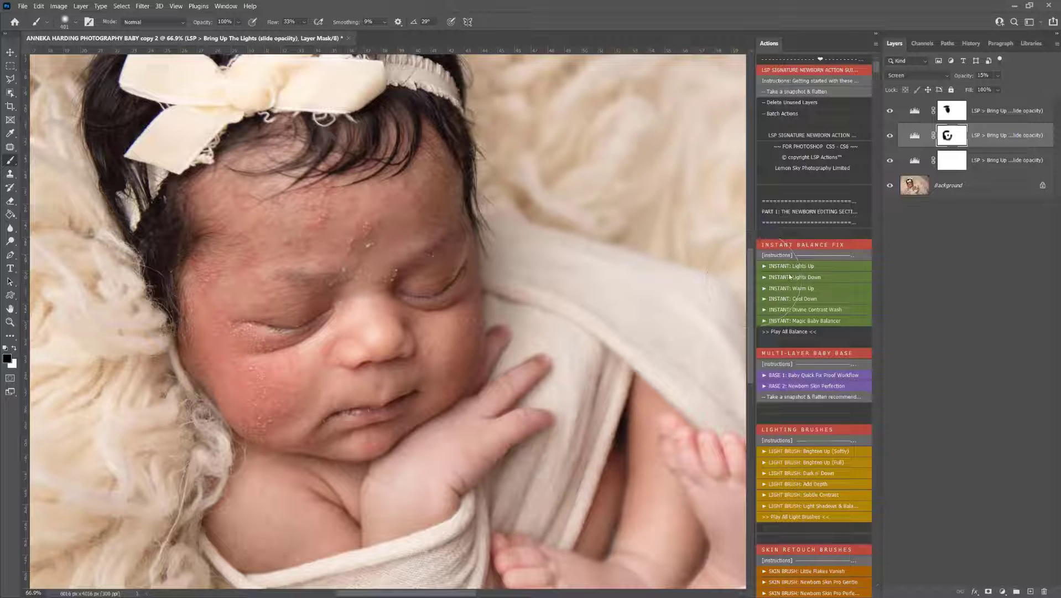
# Play the INSTANT: Magic Baby Balancer action, lower its layer opacity to 8% and paint the effect off the hair and forehead
pyautogui.click(797, 324)
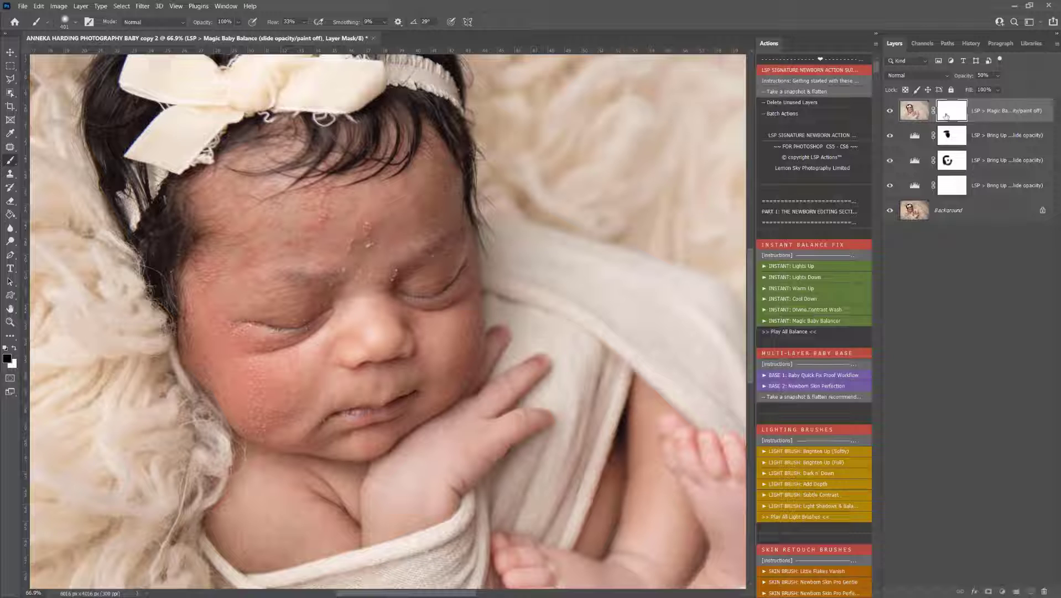
pyautogui.click(998, 75)
pyautogui.moveTo(1002, 86); pyautogui.dragTo(986, 85)
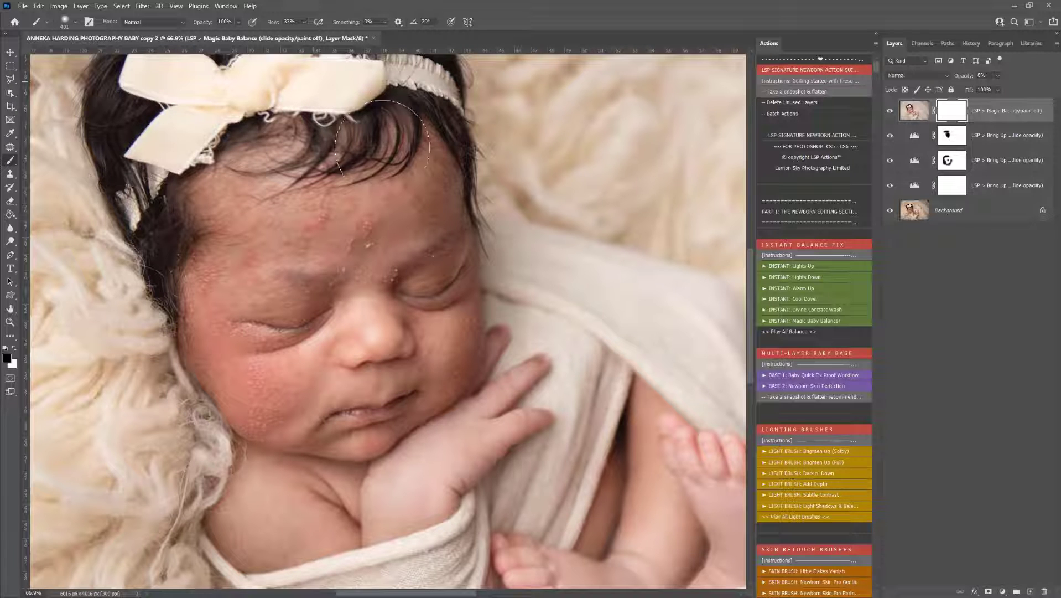
pyautogui.moveTo(424, 161); pyautogui.dragTo(437, 172)
# Play the Light Shadows & Balance brush action, paint it around the face and wrap, and compare the layers hidden and shown
pyautogui.scroll(-3, 812, 375)
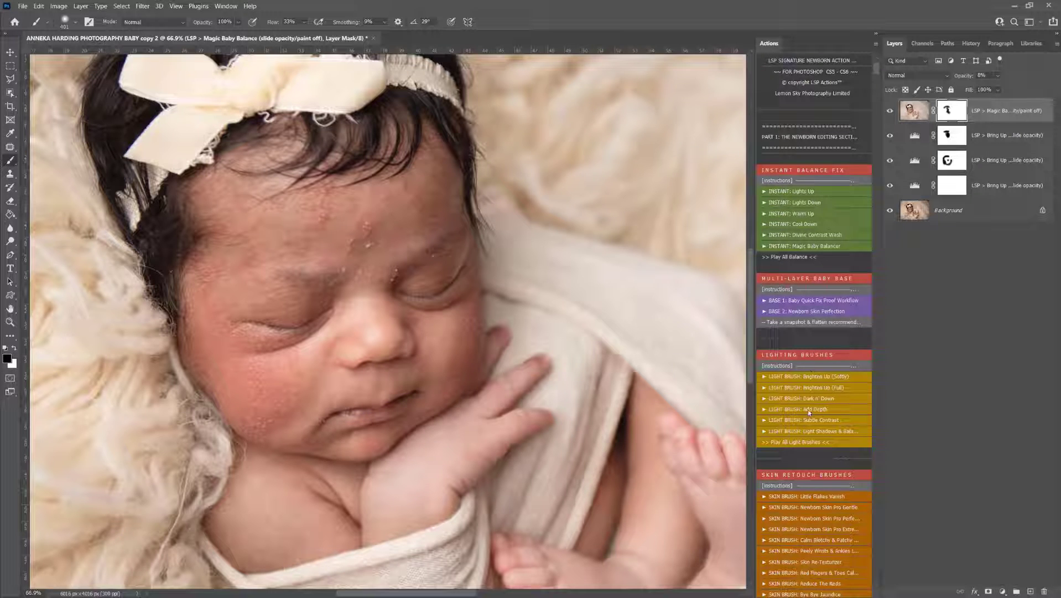
pyautogui.click(809, 410)
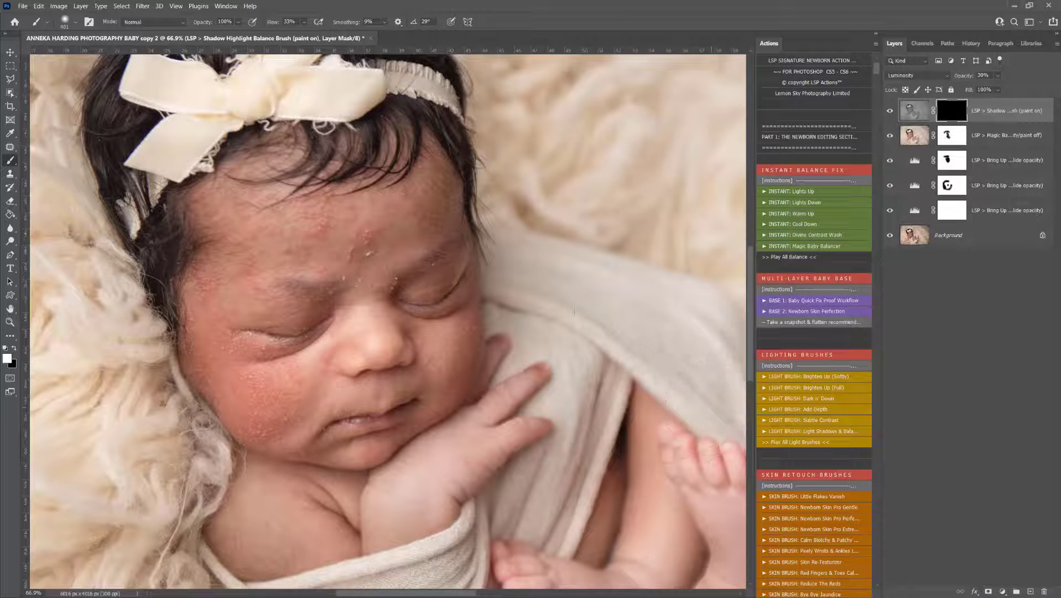
pyautogui.moveTo(712, 408)
pyautogui.mouseDown()
pyautogui.moveTo(487, 431)
pyautogui.moveTo(183, 392)
pyautogui.moveTo(119, 288)
pyautogui.moveTo(179, 247)
pyautogui.mouseUp()
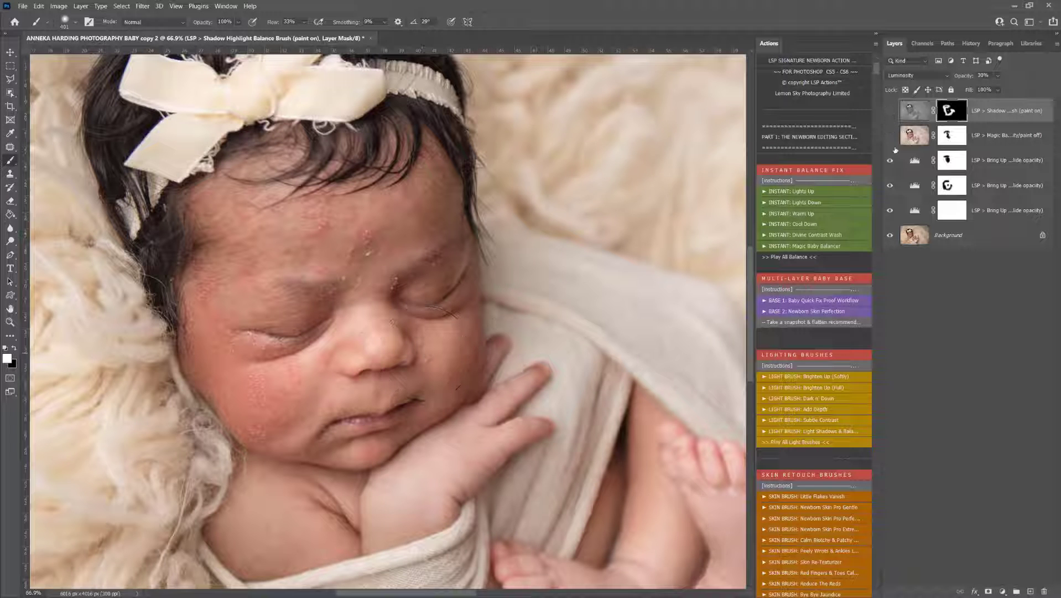
pyautogui.moveTo(896, 150)
pyautogui.mouseDown()
pyautogui.moveTo(890, 205)
pyautogui.moveTo(888, 130)
pyautogui.mouseUp()
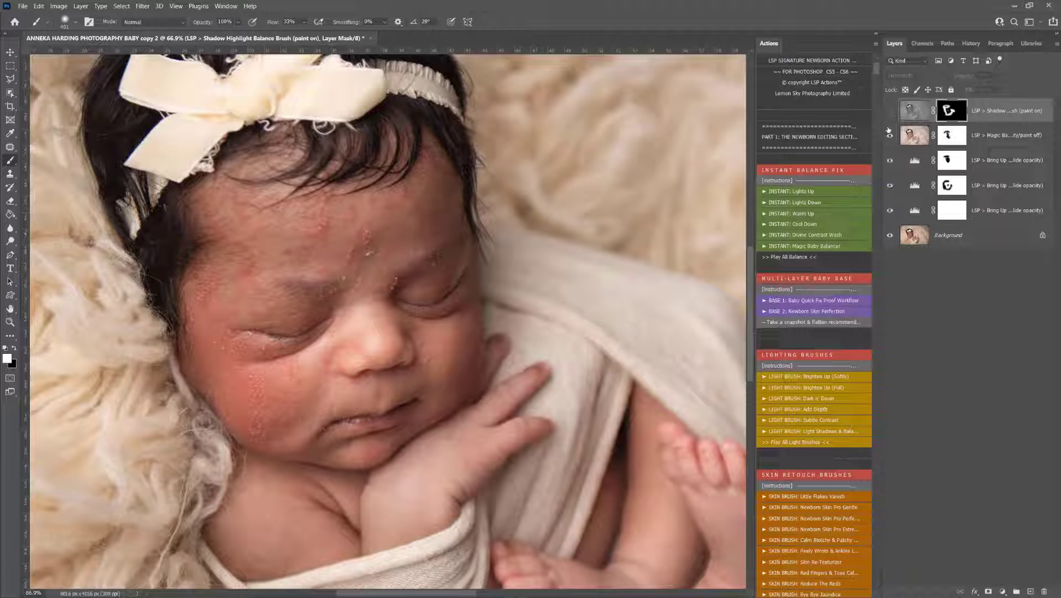
pyautogui.click(890, 111)
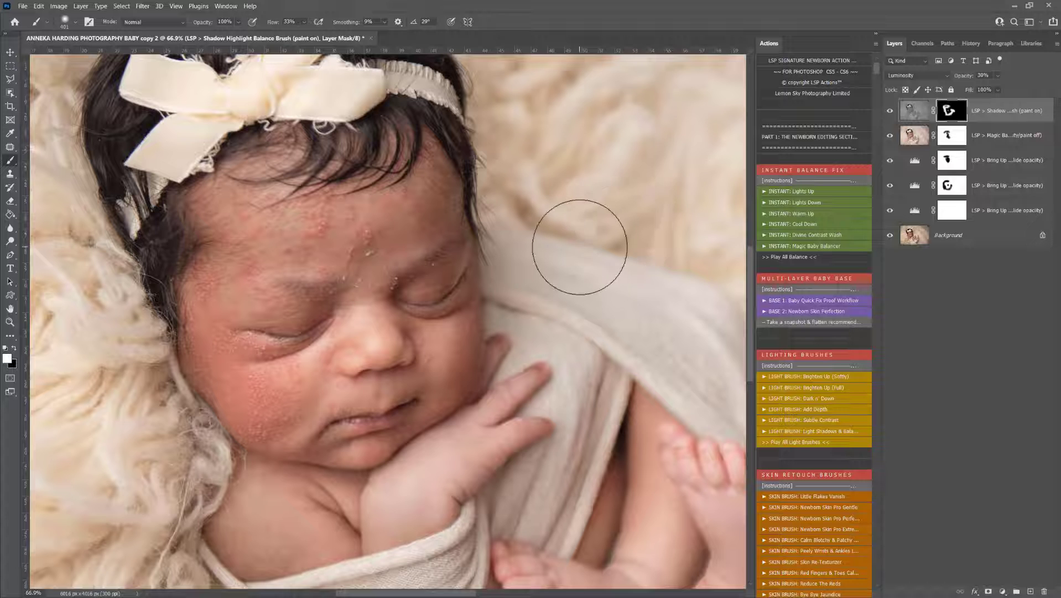
# Play the Paint Away Shiny Areas skin brush action and paint over the shine on the nose with a smaller brush
pyautogui.scroll(-4, 822, 377)
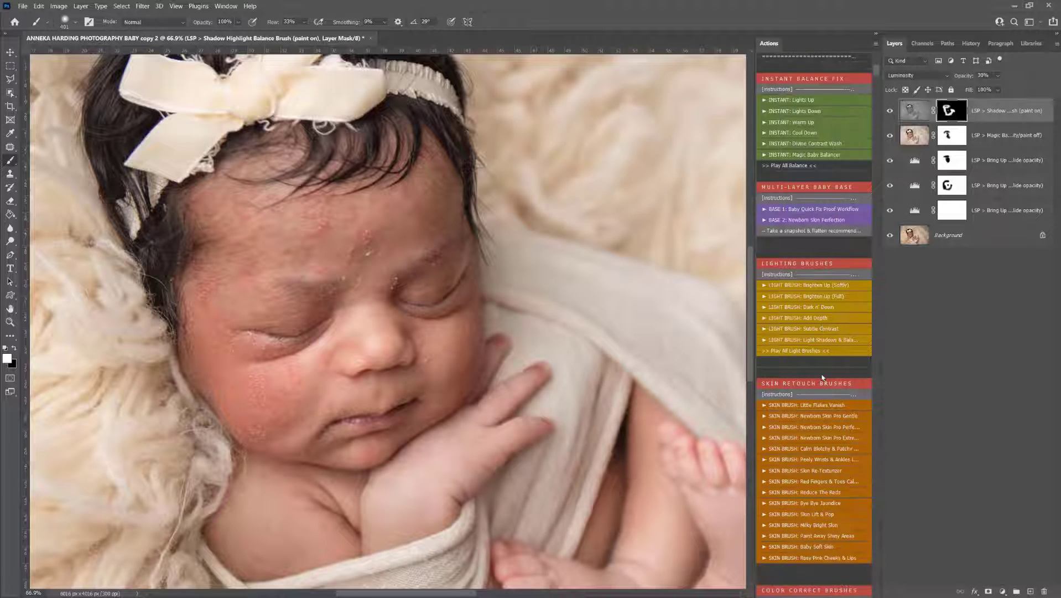
pyautogui.scroll(-7, 823, 377)
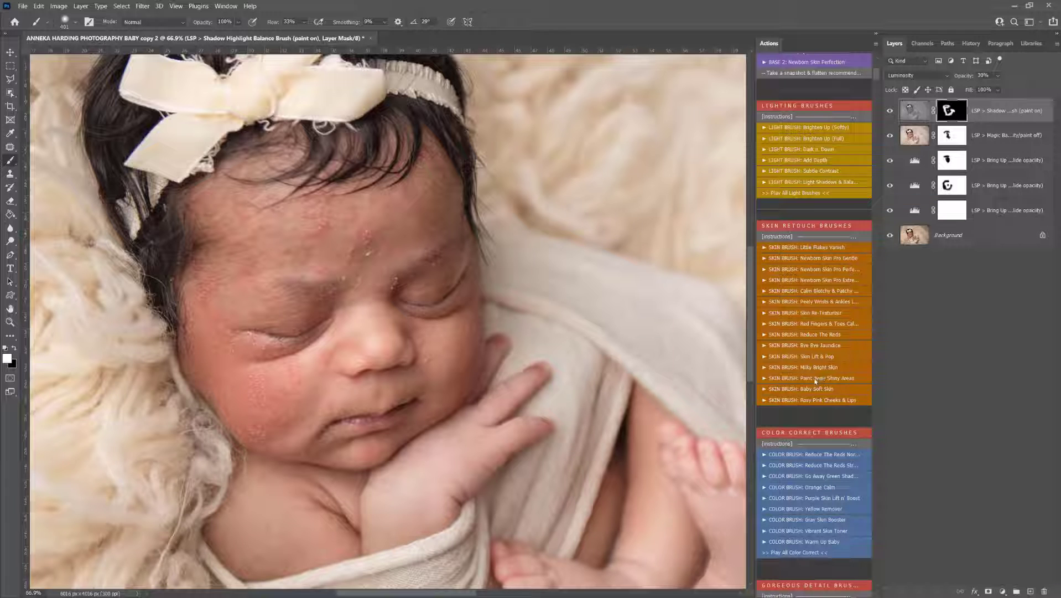
pyautogui.click(816, 377)
pyautogui.rightClick(418, 343)
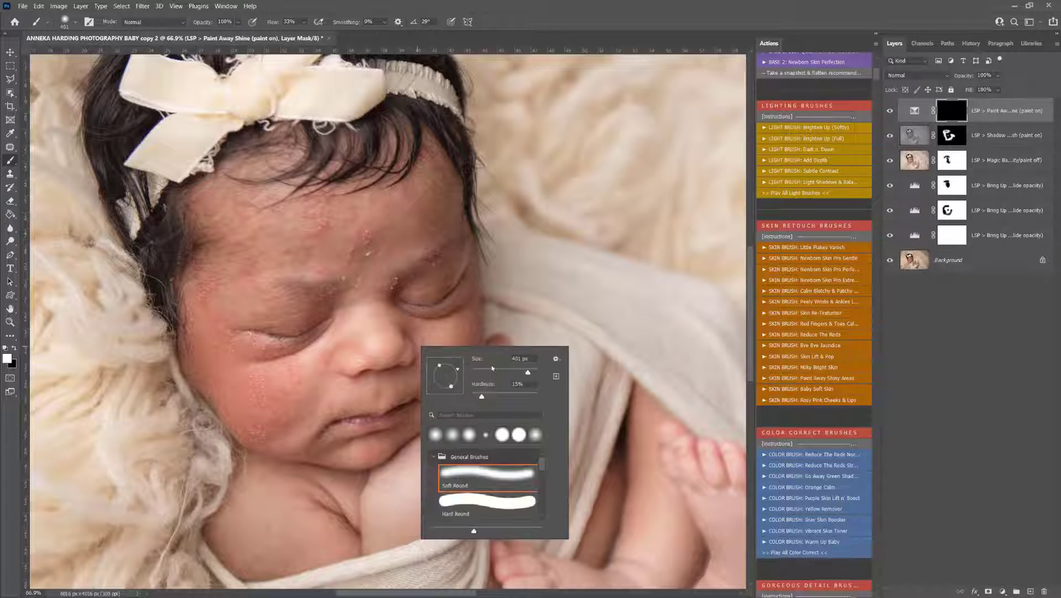
pyautogui.moveTo(526, 369); pyautogui.dragTo(519, 370)
pyautogui.press('Return')
pyautogui.moveTo(370, 341)
pyautogui.mouseDown()
pyautogui.moveTo(362, 308)
pyautogui.moveTo(374, 339)
pyautogui.moveTo(359, 318)
pyautogui.moveTo(299, 361)
pyautogui.moveTo(311, 350)
pyautogui.mouseUp()
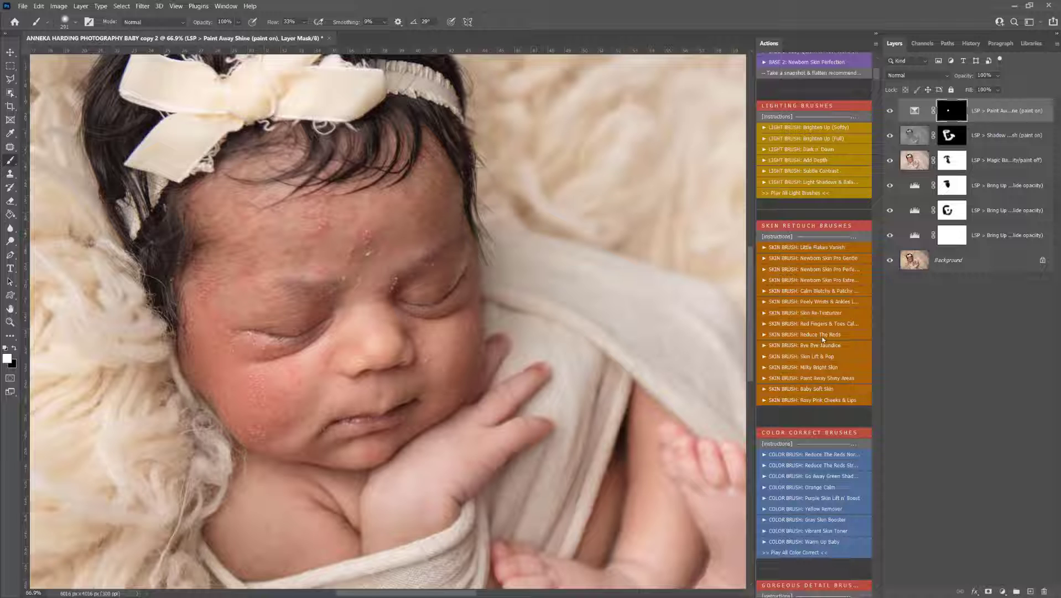
# Play the Rosy Pink Cheeks & Lips skin brush action and paint the tint onto the lips, reducing the brush to 50 px
pyautogui.scroll(-3, 843, 390)
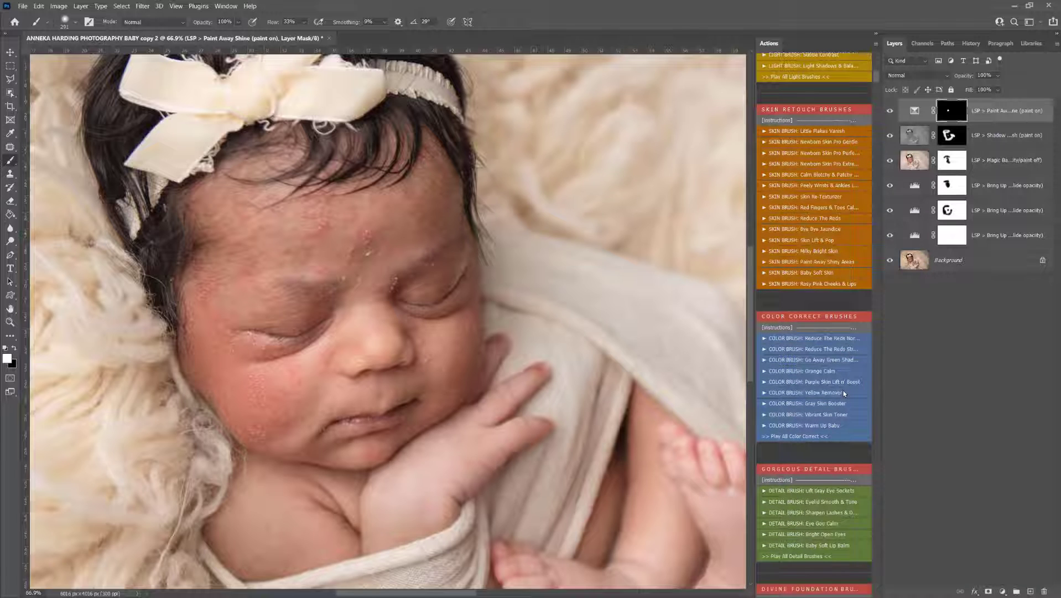
pyautogui.scroll(-1, 843, 393)
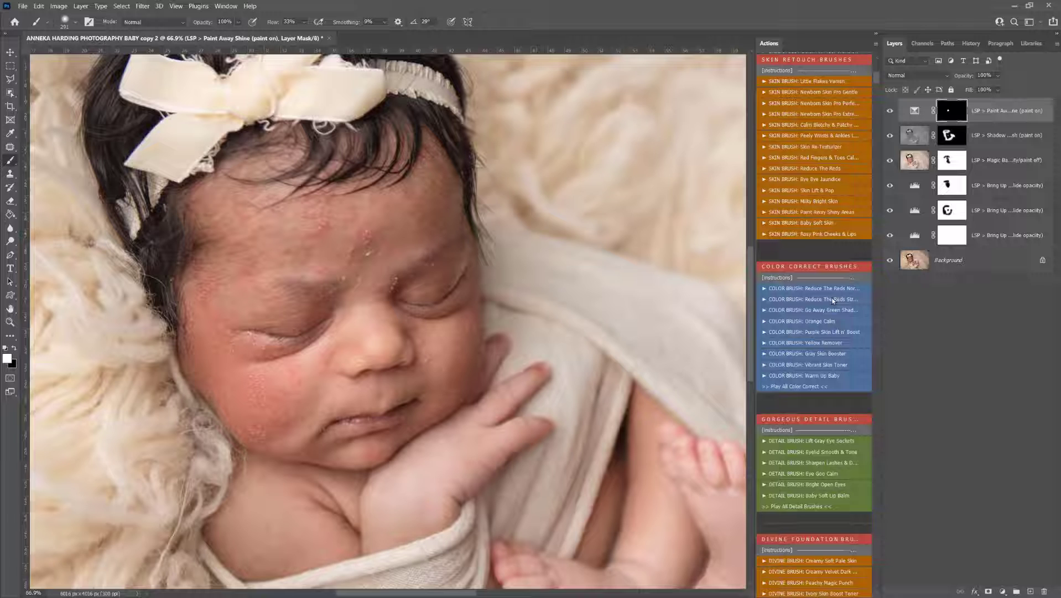
pyautogui.scroll(1, 813, 284)
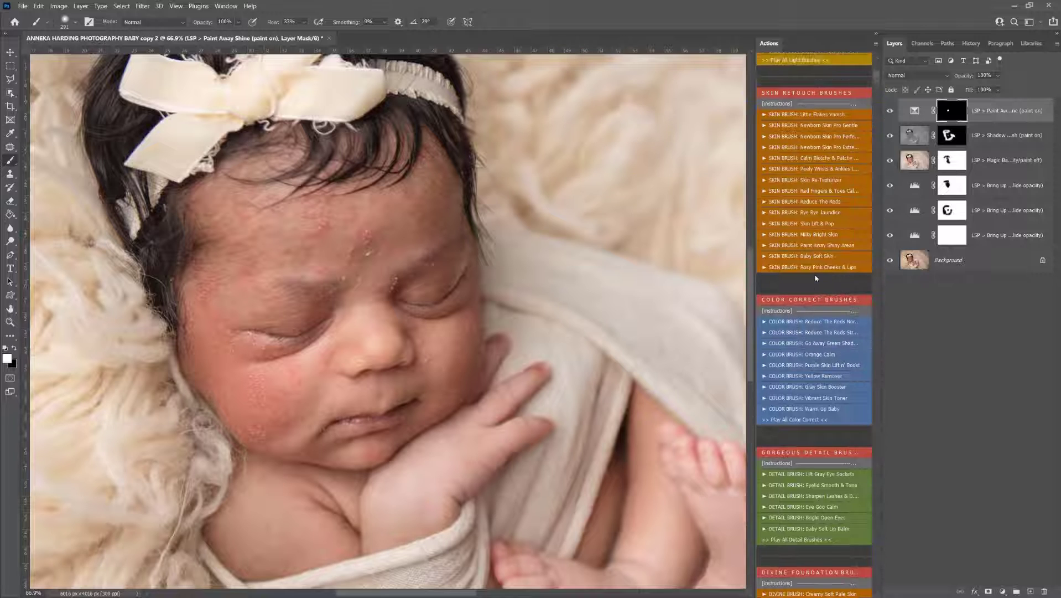
pyautogui.click(812, 291)
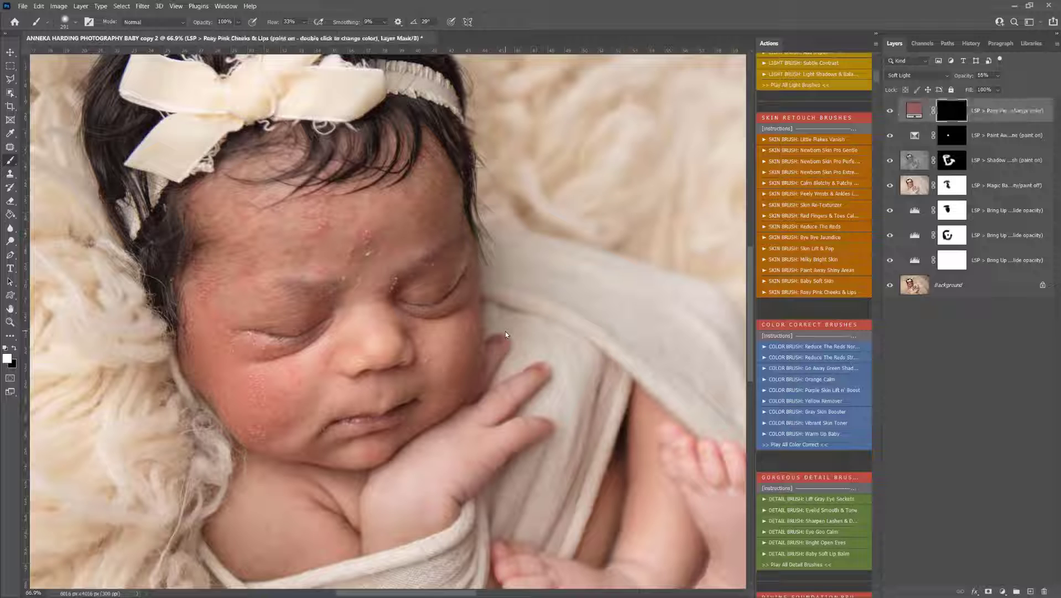
pyautogui.rightClick(484, 331)
pyautogui.moveTo(589, 354)
pyautogui.mouseDown()
pyautogui.moveTo(543, 379)
pyautogui.moveTo(564, 355)
pyautogui.mouseUp()
pyautogui.moveTo(393, 414); pyautogui.dragTo(358, 420)
pyautogui.press('[')
pyautogui.press('[')
pyautogui.press('[')
pyautogui.press('[')
pyautogui.moveTo(354, 422)
pyautogui.mouseDown()
pyautogui.moveTo(398, 410)
pyautogui.moveTo(341, 421)
pyautogui.moveTo(403, 407)
pyautogui.moveTo(342, 419)
pyautogui.mouseUp()
# Play the Newborn Skin Pro Extreme skin brush action and paint over the flaky forehead and reddened cheek with a larger brush
pyautogui.rightClick(381, 416)
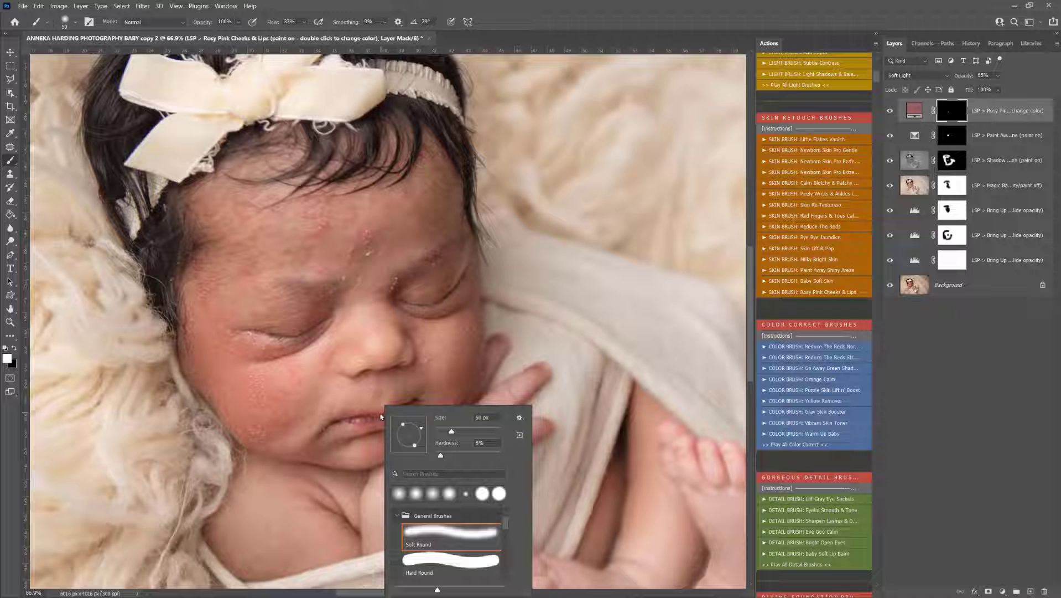
pyautogui.click(477, 432)
pyautogui.press('Return')
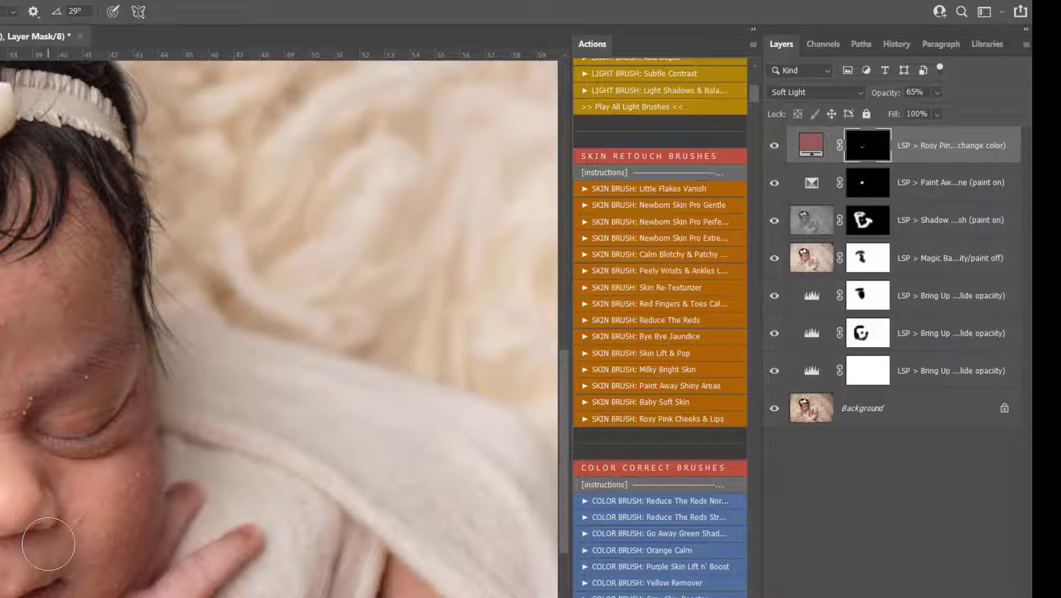
pyautogui.scroll(2, 650, 424)
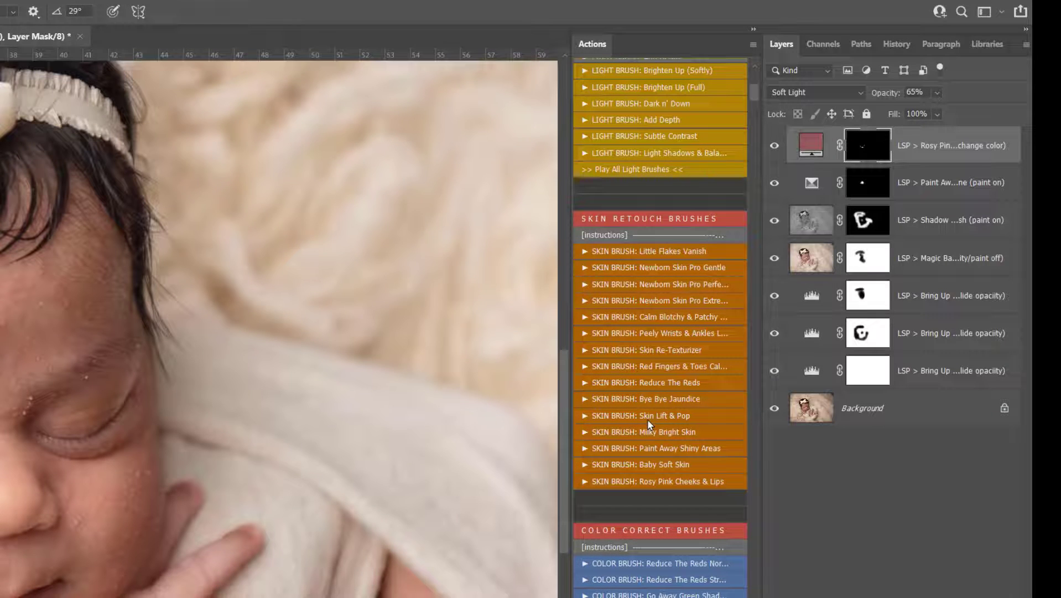
pyautogui.click(668, 299)
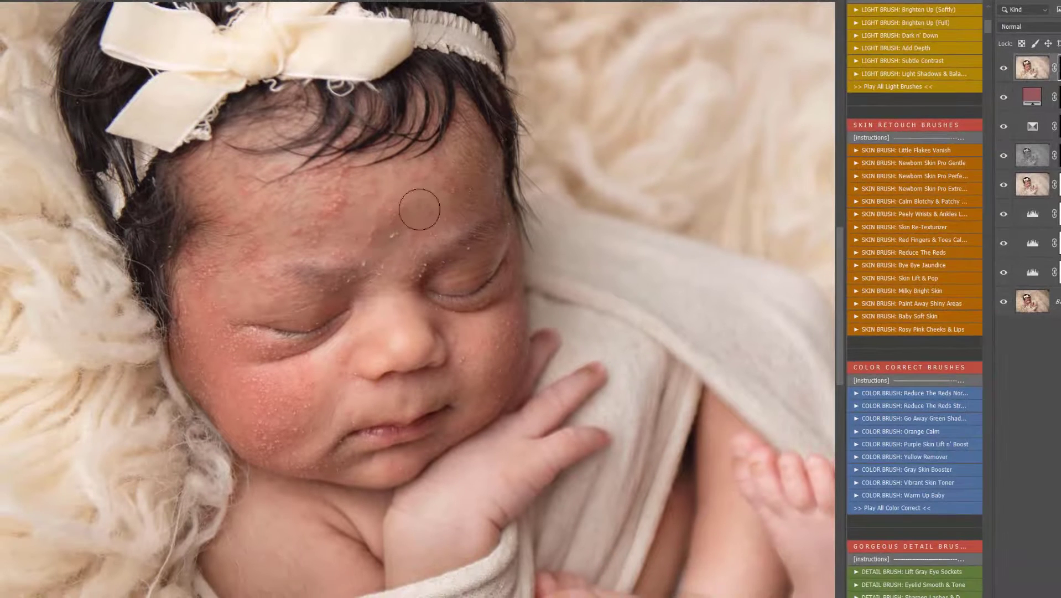
pyautogui.moveTo(374, 244)
pyautogui.mouseDown()
pyautogui.moveTo(470, 191)
pyautogui.moveTo(425, 173)
pyautogui.moveTo(373, 197)
pyautogui.moveTo(404, 197)
pyautogui.moveTo(366, 177)
pyautogui.moveTo(305, 209)
pyautogui.mouseUp()
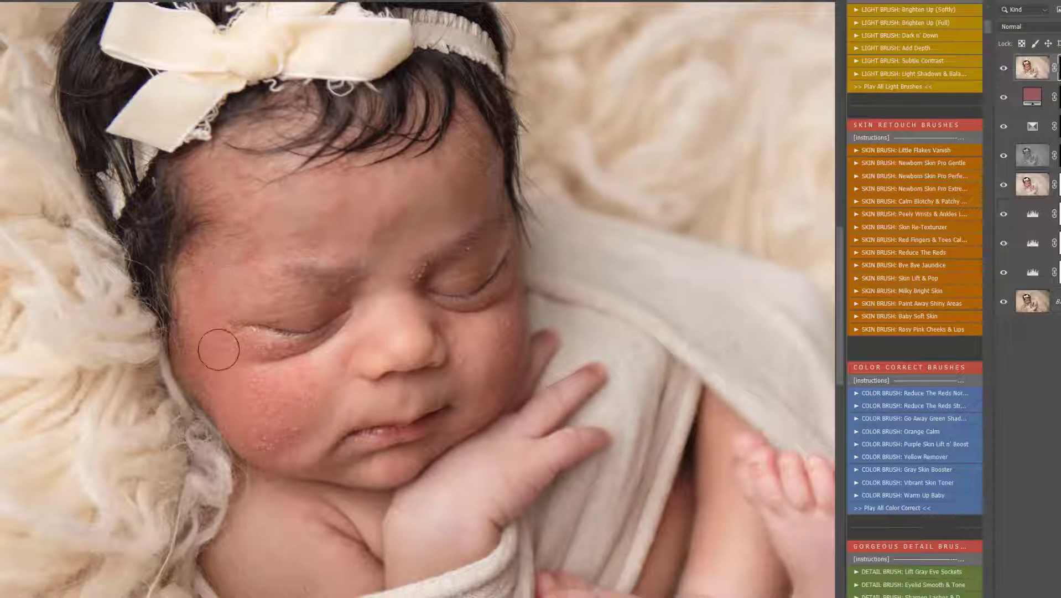
pyautogui.moveTo(186, 363)
pyautogui.mouseDown()
pyautogui.moveTo(280, 467)
pyautogui.moveTo(312, 450)
pyautogui.moveTo(251, 388)
pyautogui.moveTo(303, 386)
pyautogui.moveTo(235, 344)
pyautogui.moveTo(318, 373)
pyautogui.moveTo(338, 242)
pyautogui.mouseUp()
# Paint the skin smoothing over the nose bridge, far cheek, chin and eyelids, adjusting the brush size for the smaller areas
pyautogui.rightClick(421, 276)
pyautogui.moveTo(525, 308); pyautogui.dragTo(517, 308)
pyautogui.click(386, 313)
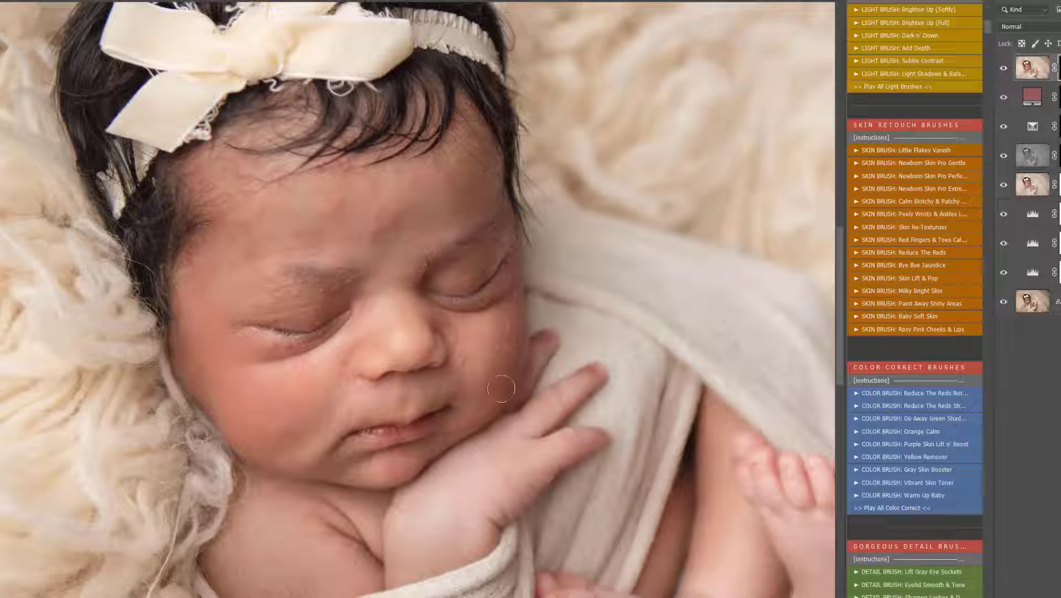
pyautogui.moveTo(501, 387)
pyautogui.mouseDown()
pyautogui.moveTo(514, 314)
pyautogui.moveTo(496, 397)
pyautogui.moveTo(412, 464)
pyautogui.moveTo(360, 456)
pyautogui.mouseUp()
pyautogui.moveTo(497, 304)
pyautogui.mouseDown()
pyautogui.moveTo(425, 317)
pyautogui.moveTo(435, 308)
pyautogui.mouseUp()
pyautogui.rightClick(345, 275)
pyautogui.press('Return')
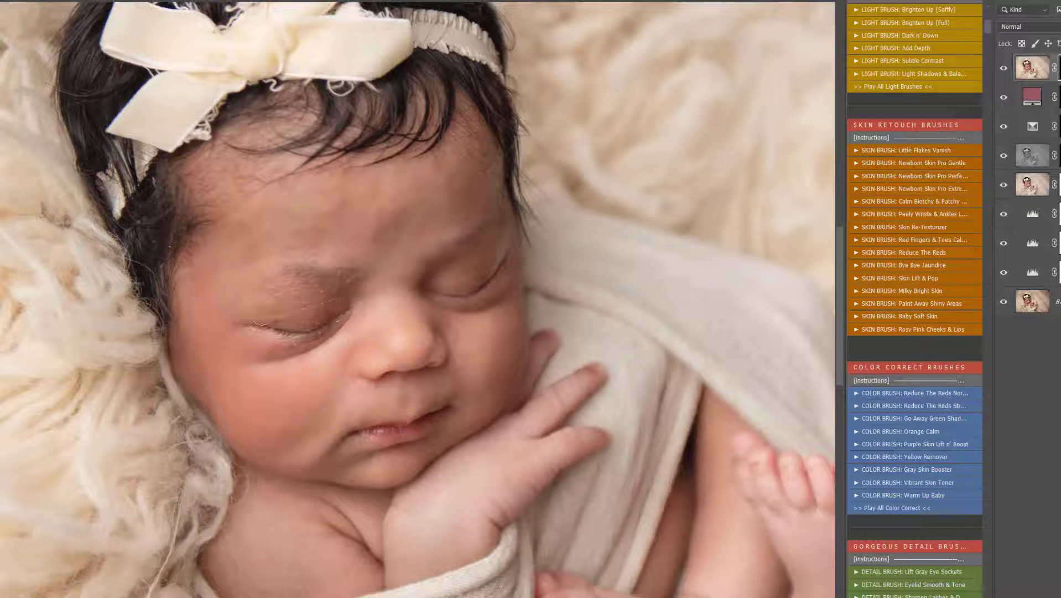
# Paint the skin smoothing over the remaining flakes around both eyes and beside the nose, adjusting the brush size for small areas
pyautogui.rightClick(285, 311)
pyautogui.press('Return')
pyautogui.rightClick(310, 354)
pyautogui.press('Return')
pyautogui.rightClick(443, 312)
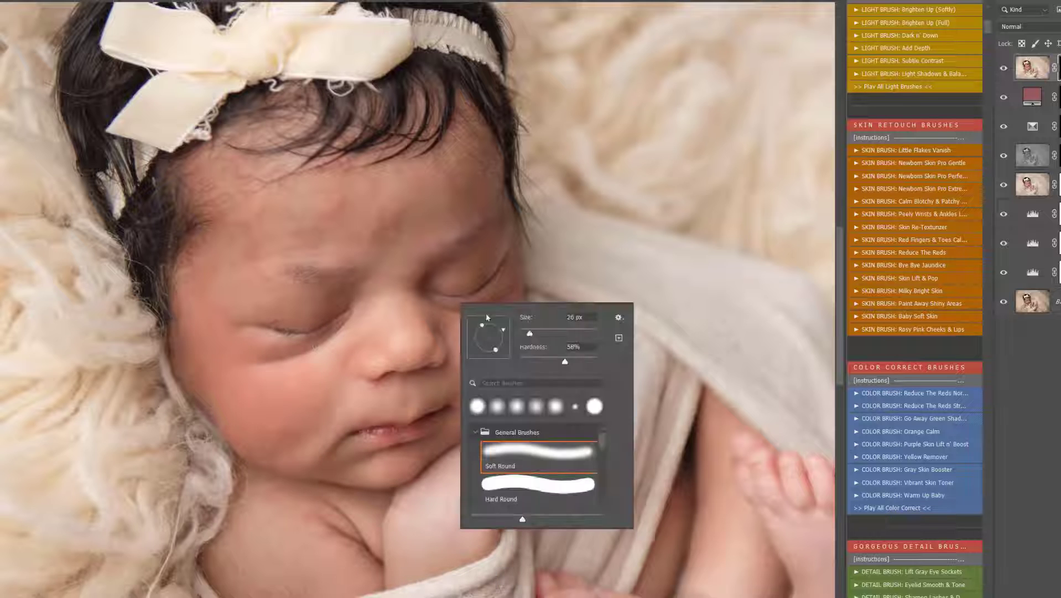
pyautogui.press('Return')
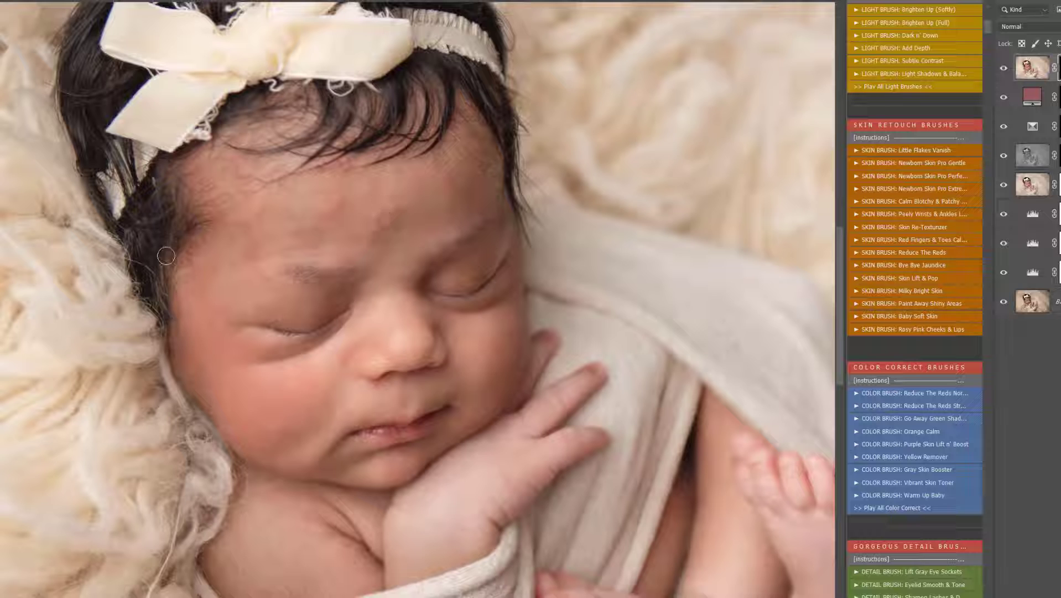
pyautogui.rightClick(485, 487)
pyautogui.click(580, 443)
pyautogui.press('Return')
pyautogui.press('[')
pyautogui.press('[')
# Compare the portrait with and without the Newborn Extreme Skin Fix layer
pyautogui.click(1003, 70)
pyautogui.click(1004, 69)
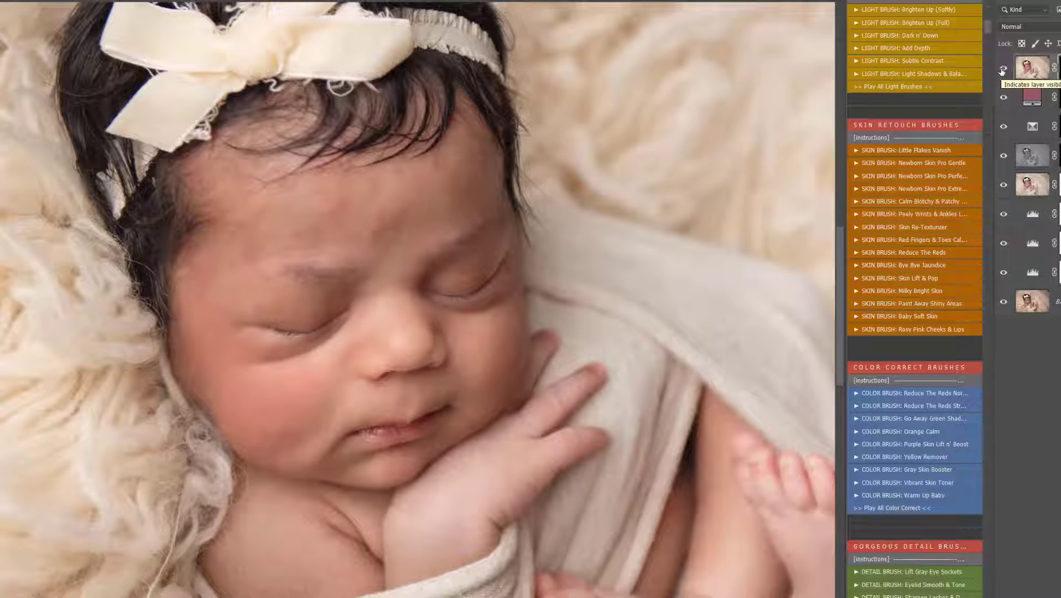
pyautogui.click(1003, 69)
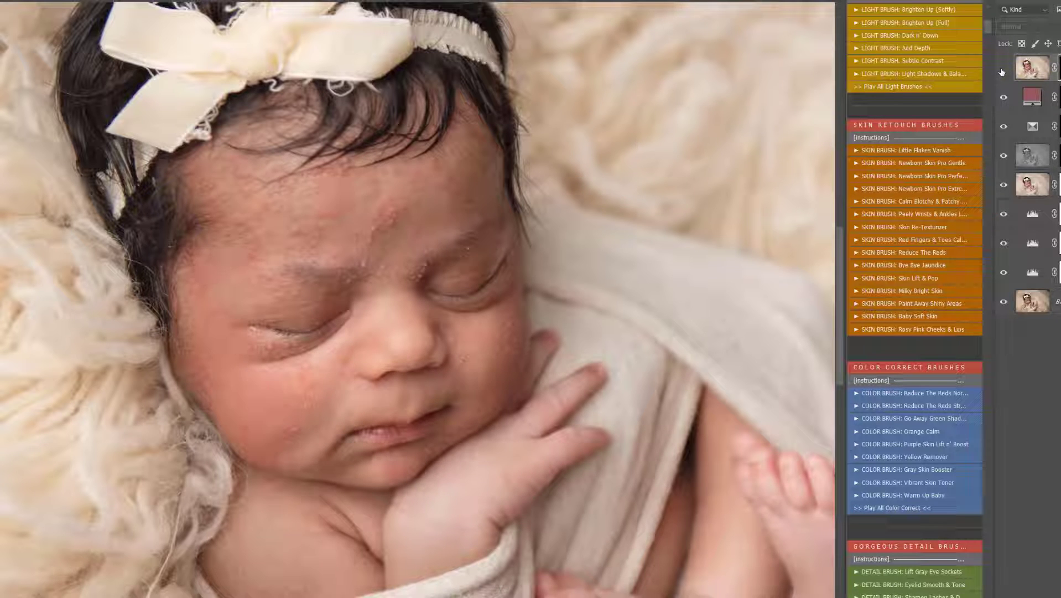
pyautogui.click(1003, 69)
pyautogui.click(1004, 69)
pyautogui.click(1003, 70)
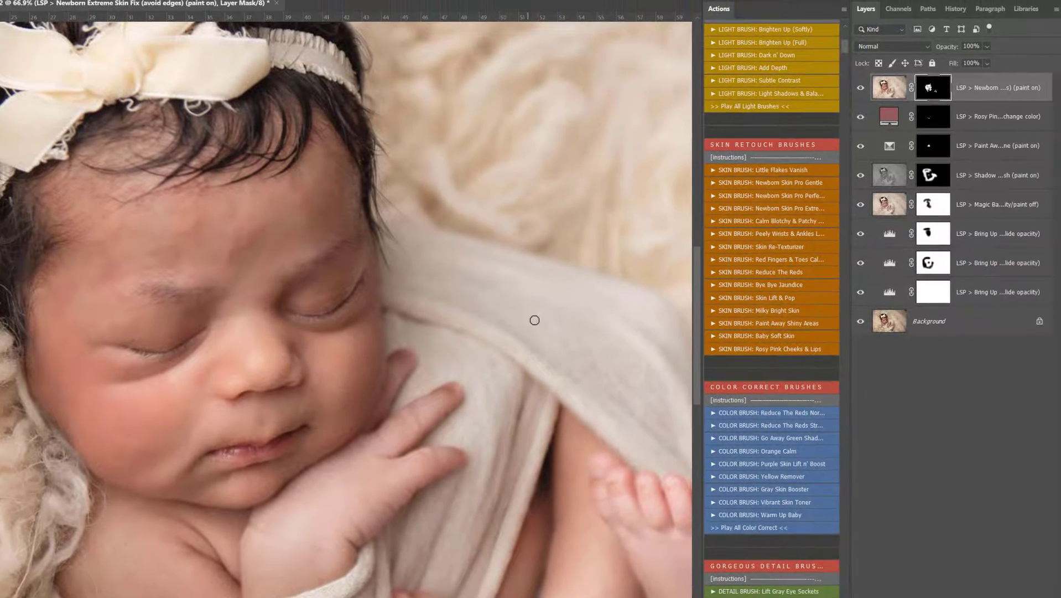
# Play the Calm Blotchy & Patchy skin brush action and set the brush to 0% hardness
pyautogui.click(740, 231)
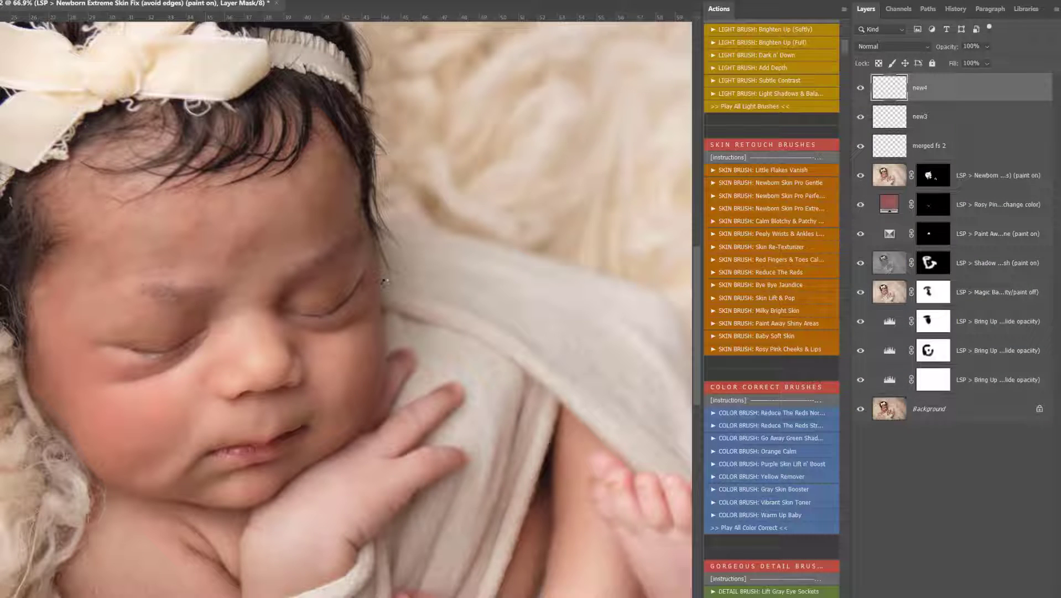
pyautogui.rightClick(385, 281)
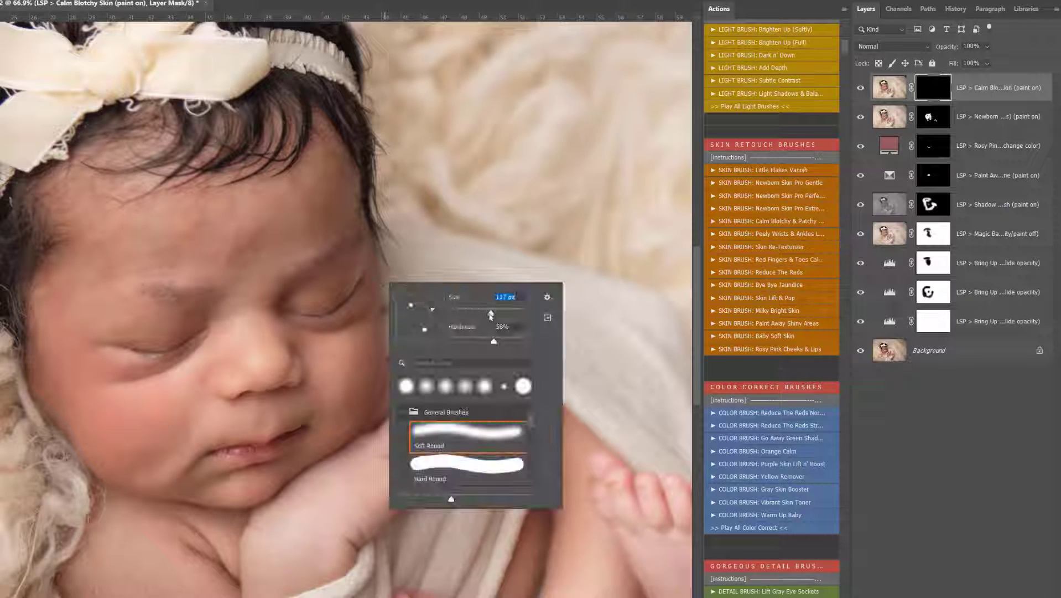
pyautogui.moveTo(494, 341); pyautogui.dragTo(432, 337)
pyautogui.rightClick(257, 251)
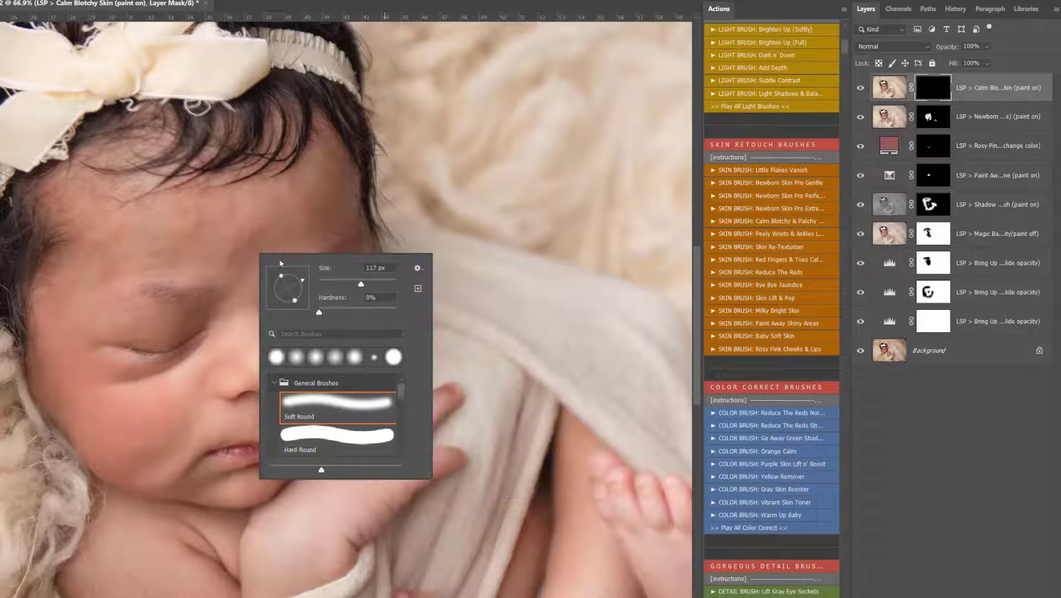
pyautogui.click(361, 283)
pyautogui.press('Return')
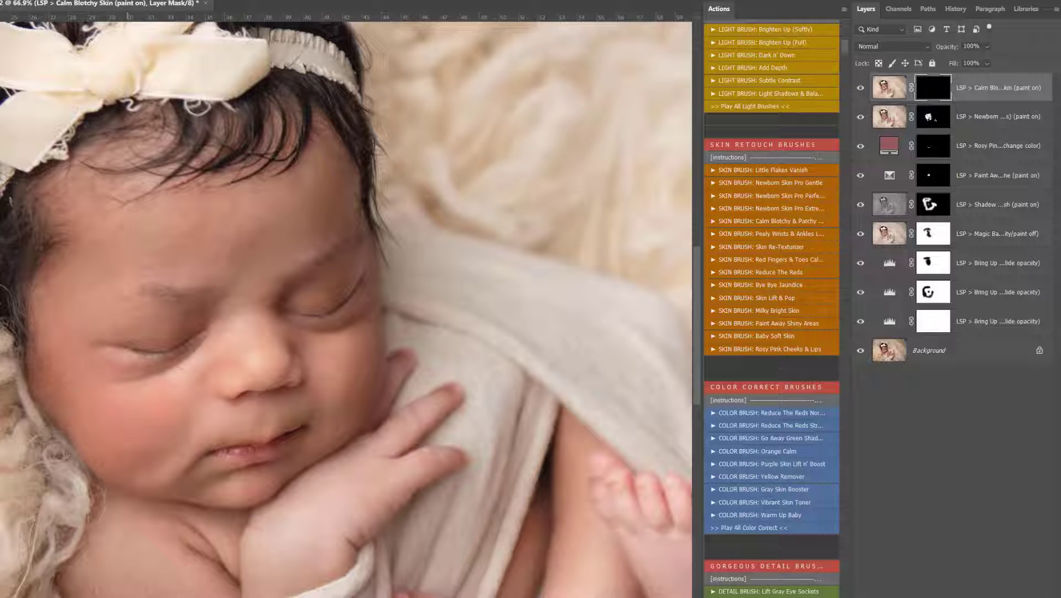
# Paint the blotchy skin calming over both cheeks and the nose area, and compare the result with the layer hidden
pyautogui.moveTo(213, 386)
pyautogui.mouseDown()
pyautogui.moveTo(310, 353)
pyautogui.moveTo(360, 381)
pyautogui.moveTo(369, 347)
pyautogui.moveTo(333, 472)
pyautogui.mouseUp()
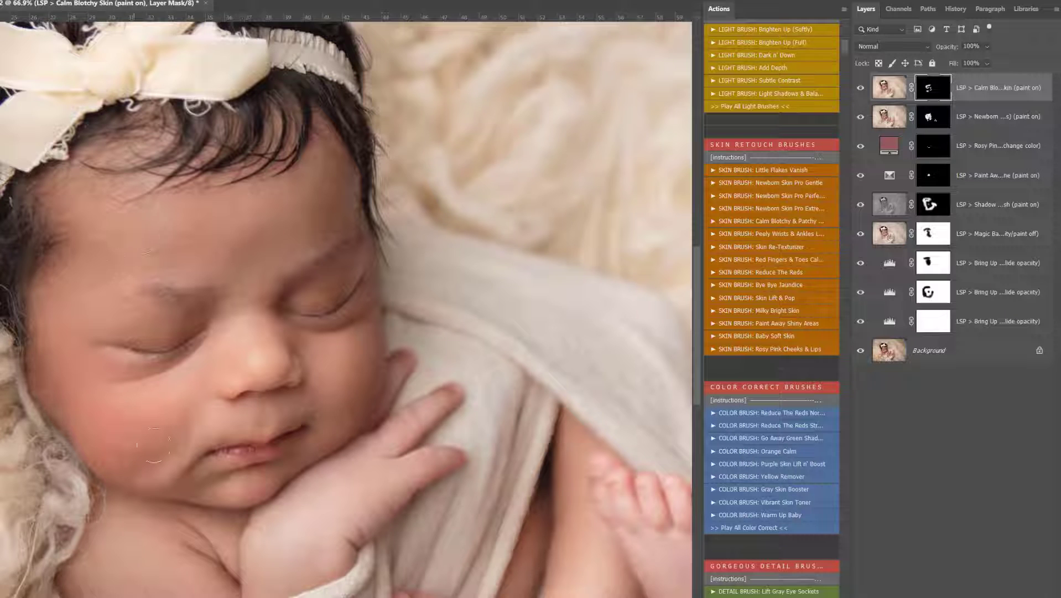
pyautogui.moveTo(268, 337)
pyautogui.mouseDown()
pyautogui.moveTo(338, 384)
pyautogui.moveTo(357, 360)
pyautogui.mouseUp()
pyautogui.moveTo(113, 448)
pyautogui.mouseDown()
pyautogui.moveTo(74, 384)
pyautogui.moveTo(78, 446)
pyautogui.moveTo(41, 360)
pyautogui.mouseUp()
pyautogui.moveTo(860, 88); pyautogui.dragTo(864, 126)
pyautogui.click(860, 89)
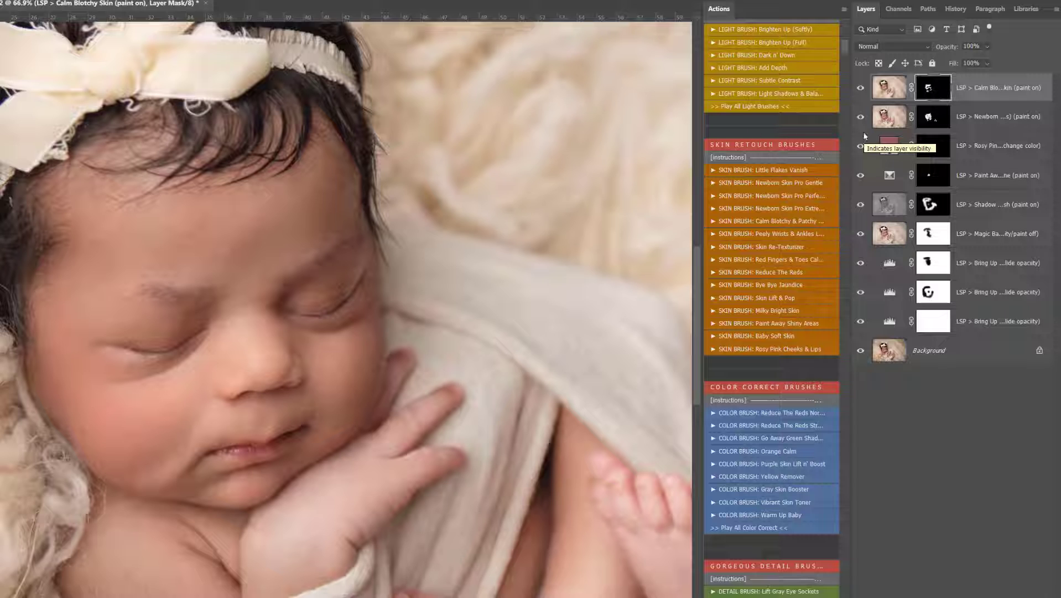
# Play the Rosy Pink Cheeks & Lips skin brush action and paint a soft tint onto both cheeks with a larger brush
pyautogui.click(775, 348)
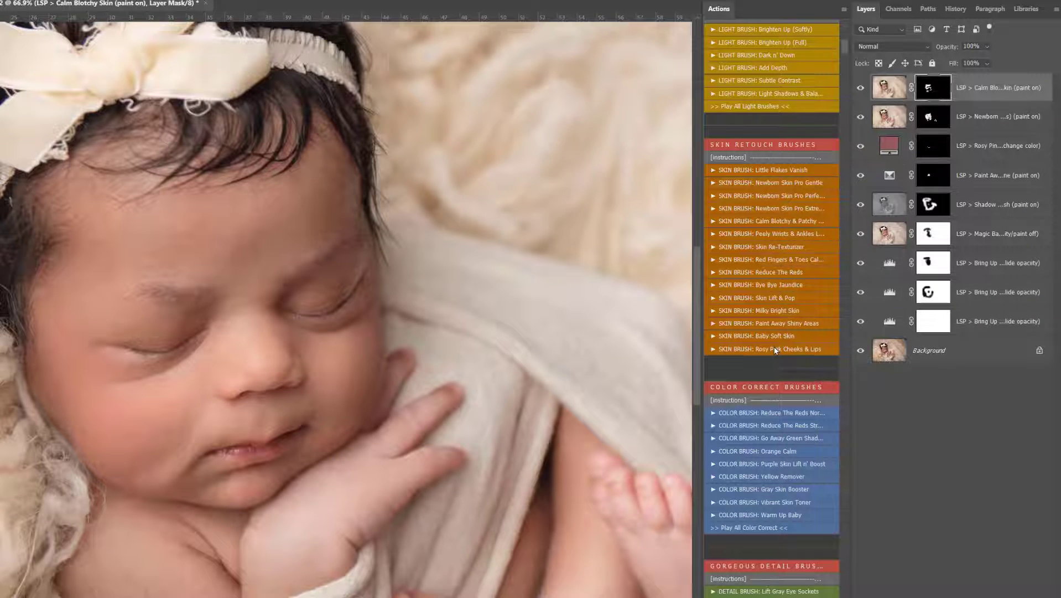
pyautogui.rightClick(264, 361)
pyautogui.click(387, 387)
pyautogui.moveTo(166, 413); pyautogui.dragTo(111, 410)
pyautogui.click(339, 367)
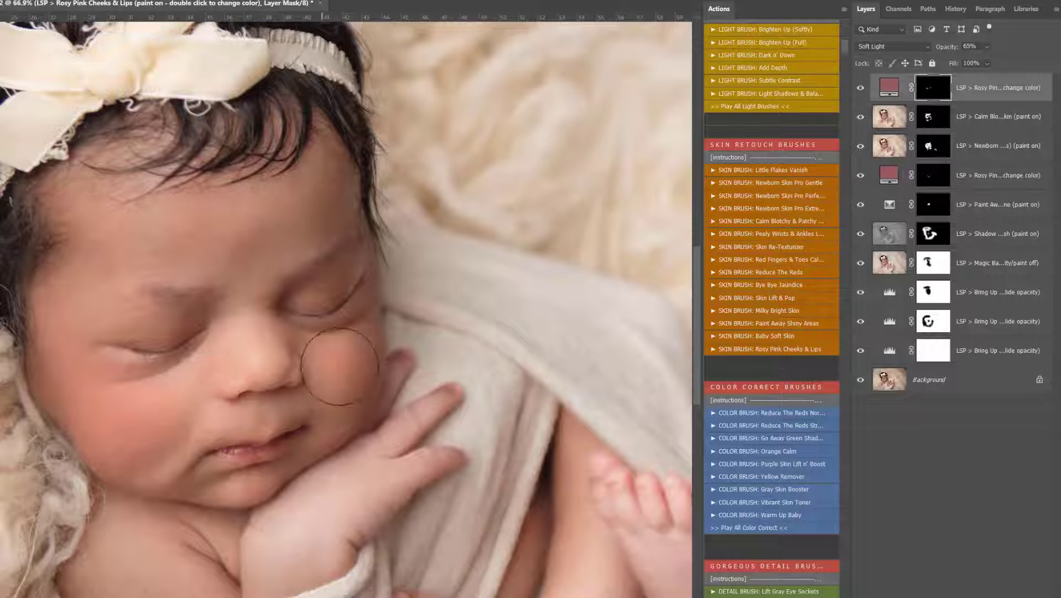
# Reduce the brush and paint the rosy pink tint onto the lips
pyautogui.rightClick(239, 381)
pyautogui.click(348, 410)
pyautogui.press('Return')
pyautogui.press('[')
pyautogui.press('[')
pyautogui.press('[')
pyautogui.moveTo(231, 450)
pyautogui.mouseDown()
pyautogui.moveTo(280, 439)
pyautogui.moveTo(243, 457)
pyautogui.mouseUp()
# Play the Sharpen Lashes & Details brush action and paint over the lashes of both eyes and the lips
pyautogui.scroll(-5, 783, 387)
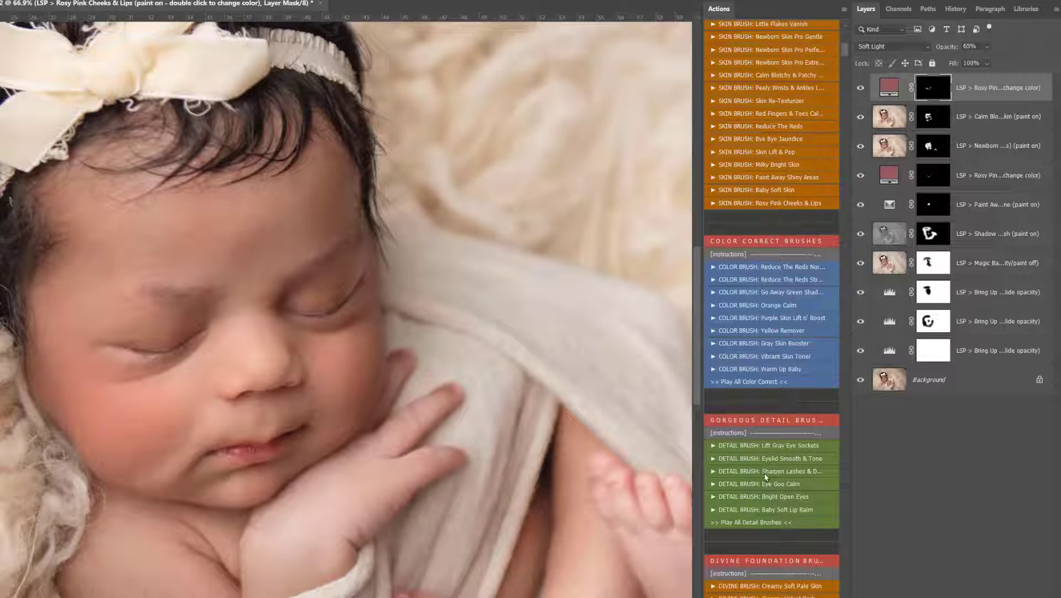
pyautogui.click(766, 475)
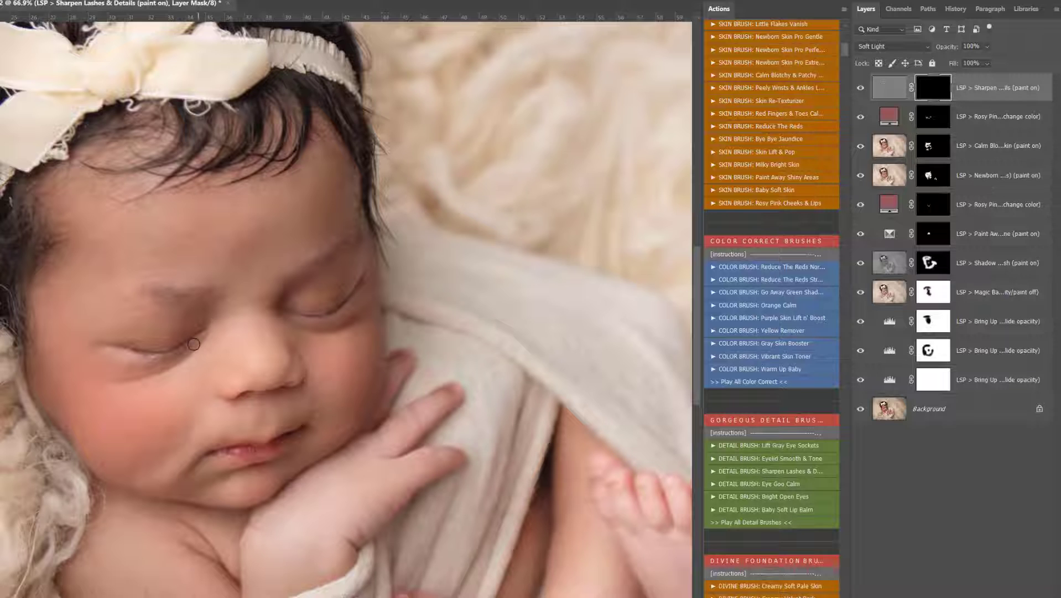
pyautogui.moveTo(186, 343); pyautogui.dragTo(158, 360)
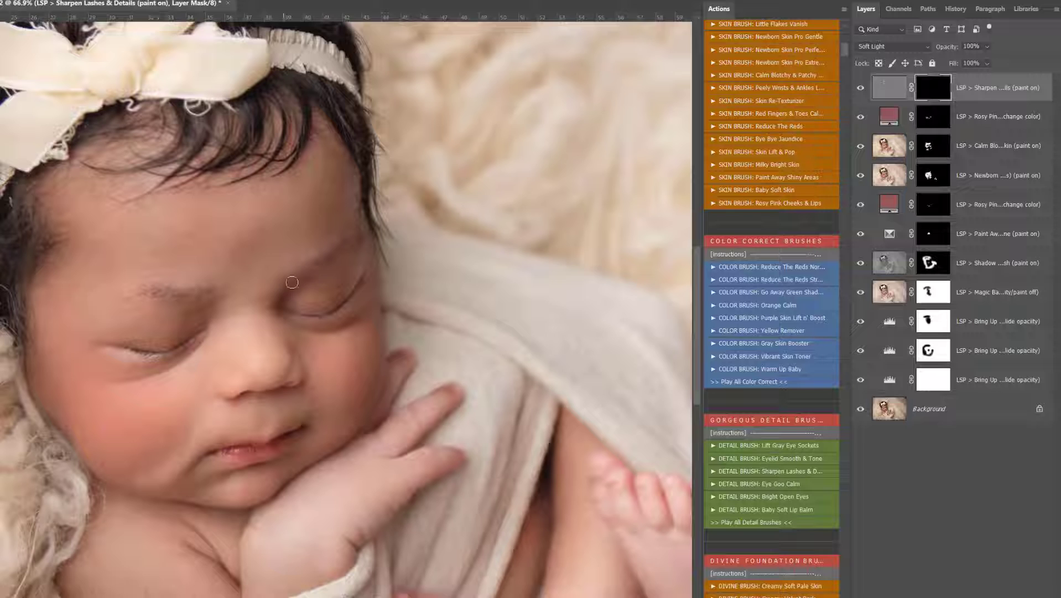
pyautogui.moveTo(326, 312)
pyautogui.mouseDown()
pyautogui.moveTo(300, 313)
pyautogui.moveTo(337, 311)
pyautogui.moveTo(353, 295)
pyautogui.mouseUp()
pyautogui.rightClick(328, 330)
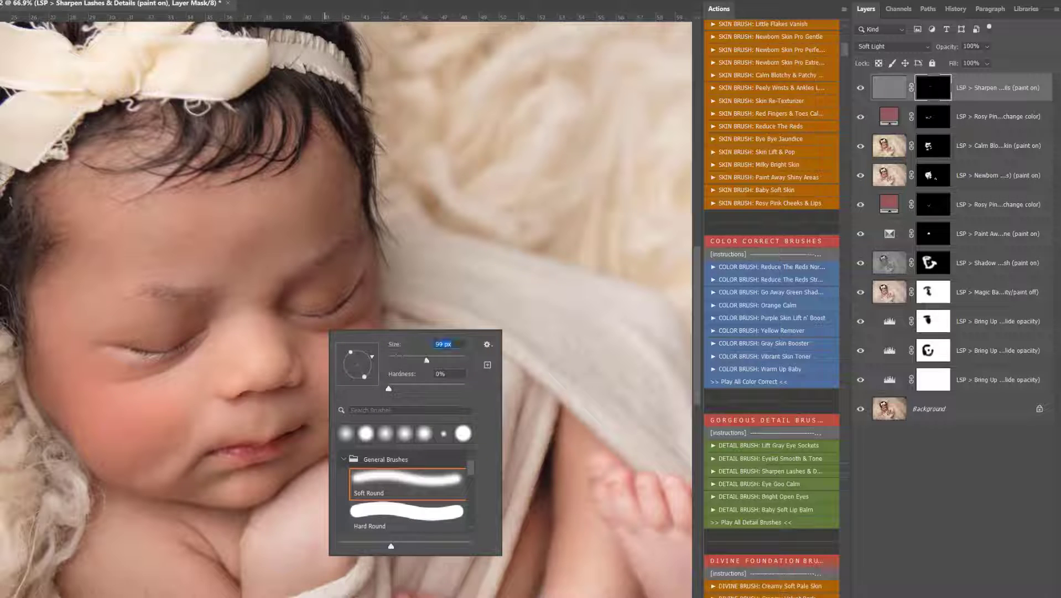
pyautogui.moveTo(248, 445)
pyautogui.mouseDown()
pyautogui.moveTo(225, 451)
pyautogui.moveTo(289, 441)
pyautogui.moveTo(278, 441)
pyautogui.mouseUp()
# Enlarge the brush and paint the detail sharpening over the hair around the forehead and temple
pyautogui.rightClick(226, 313)
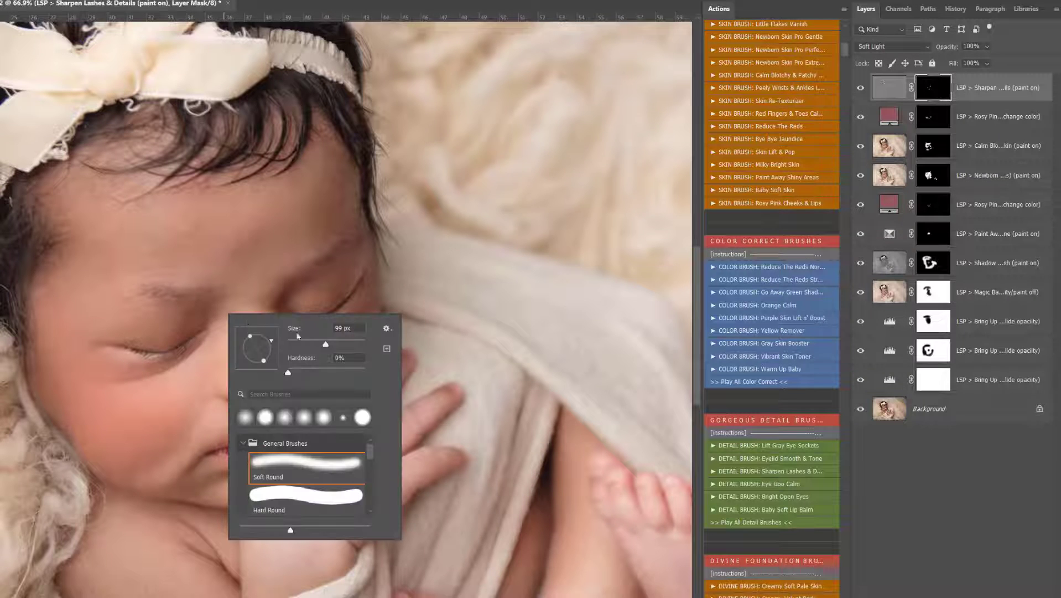
pyautogui.click(352, 345)
pyautogui.moveTo(248, 147)
pyautogui.mouseDown()
pyautogui.moveTo(222, 130)
pyautogui.moveTo(137, 170)
pyautogui.moveTo(99, 166)
pyautogui.moveTo(19, 268)
pyautogui.moveTo(11, 309)
pyautogui.mouseUp()
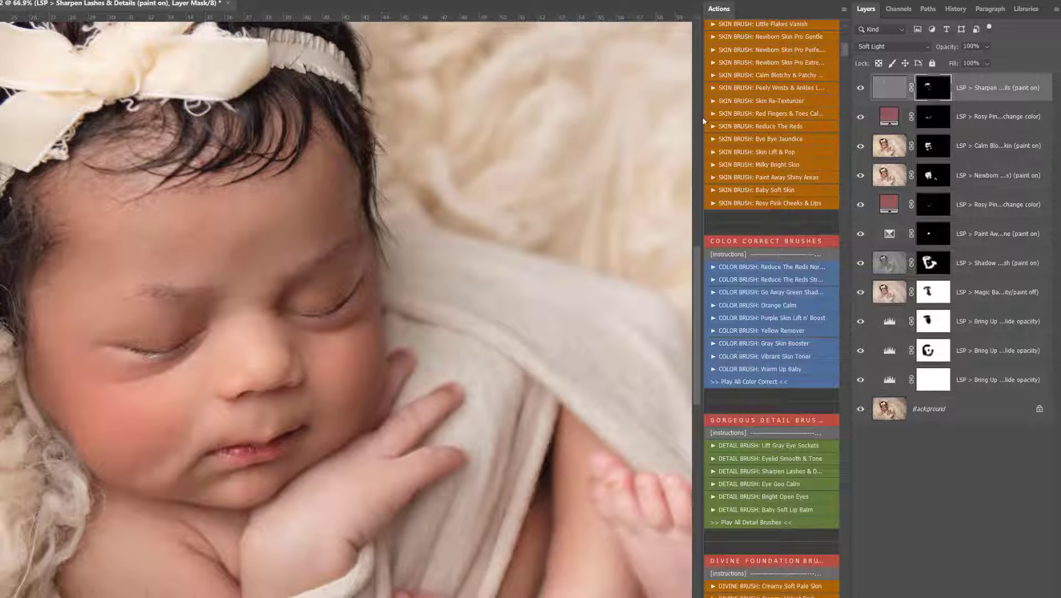
# Play the Skin Re-Texturizer brush action and paint skin texture back over the nose, cheeks and lower face
pyautogui.click(759, 103)
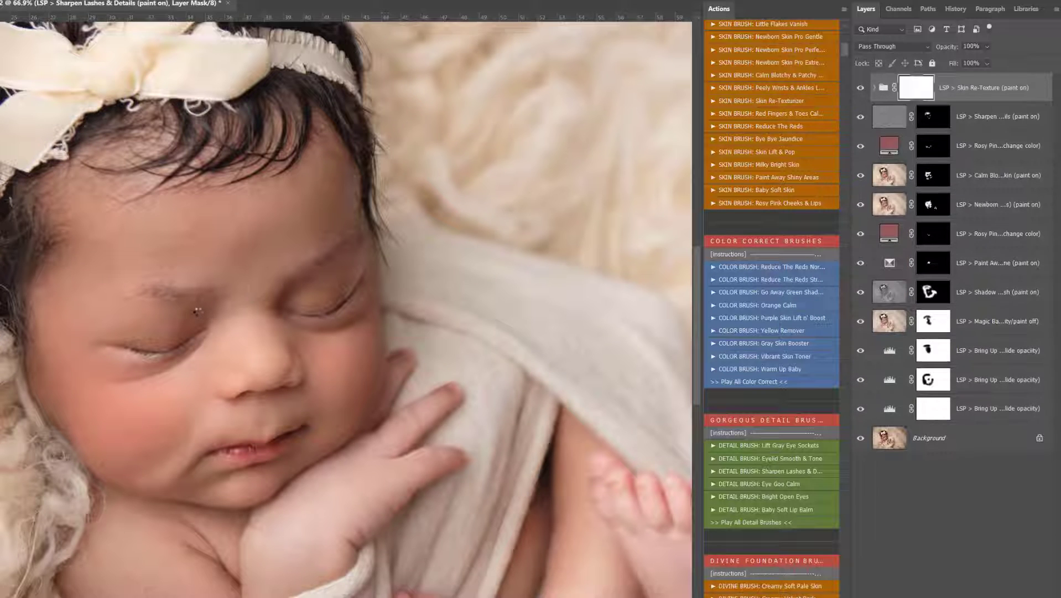
pyautogui.moveTo(247, 334)
pyautogui.mouseDown()
pyautogui.moveTo(232, 264)
pyautogui.moveTo(173, 237)
pyautogui.moveTo(134, 248)
pyautogui.moveTo(196, 379)
pyautogui.mouseUp()
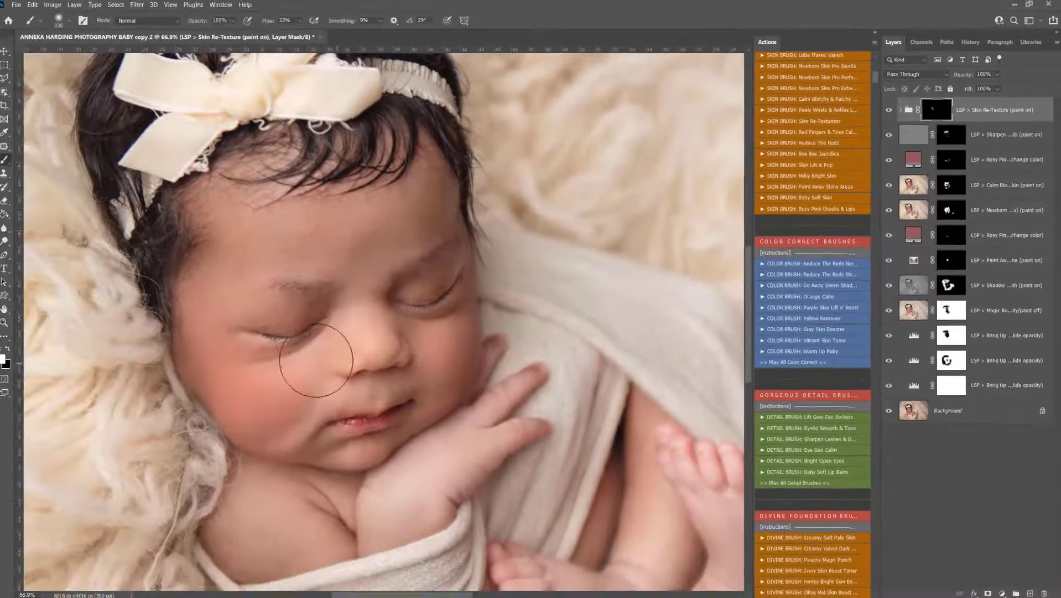
pyautogui.moveTo(316, 361)
pyautogui.mouseDown()
pyautogui.moveTo(271, 401)
pyautogui.moveTo(408, 360)
pyautogui.moveTo(437, 363)
pyautogui.moveTo(428, 359)
pyautogui.moveTo(430, 387)
pyautogui.moveTo(286, 398)
pyautogui.moveTo(249, 393)
pyautogui.moveTo(241, 379)
pyautogui.moveTo(252, 398)
pyautogui.moveTo(300, 400)
pyautogui.moveTo(398, 480)
pyautogui.moveTo(383, 511)
pyautogui.moveTo(365, 488)
pyautogui.moveTo(265, 507)
pyautogui.mouseUp()
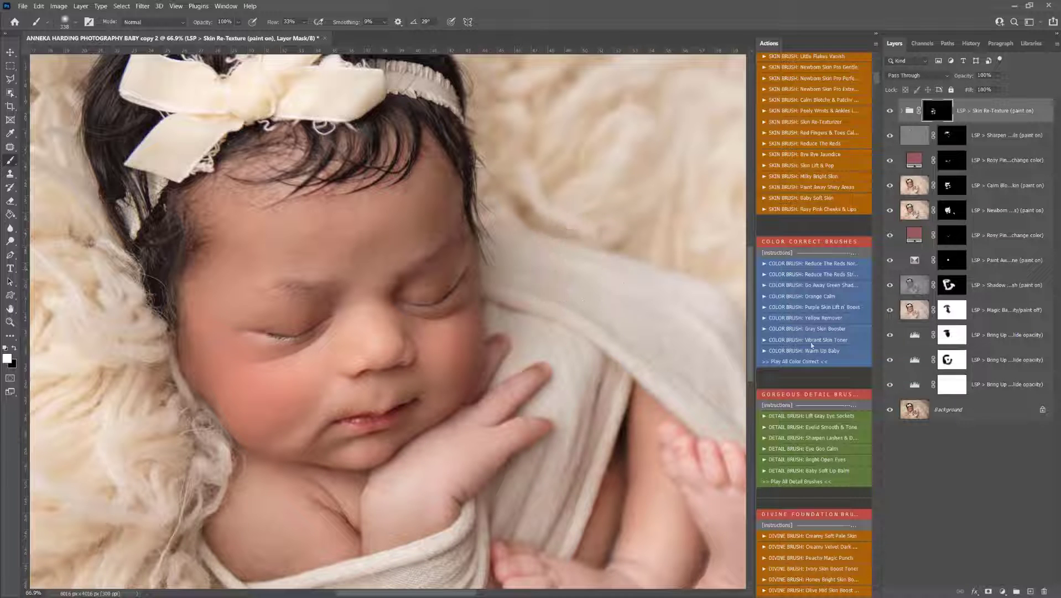
# Play the Chestnut Skin Deep divine foundation action and paint the toner over the baby's body and face with a 448 px brush
pyautogui.scroll(-5, 811, 345)
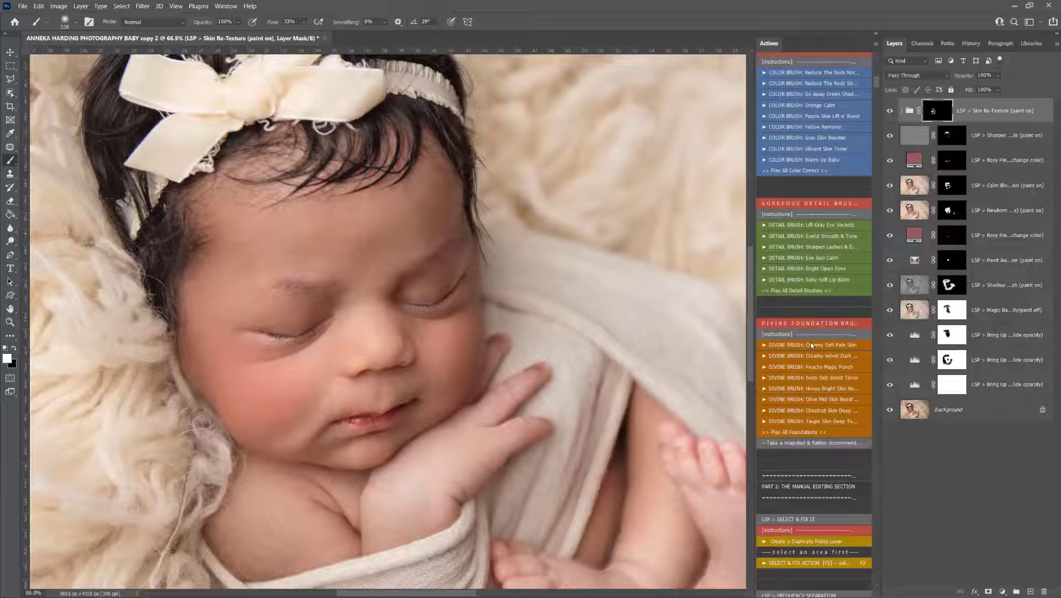
pyautogui.click(792, 413)
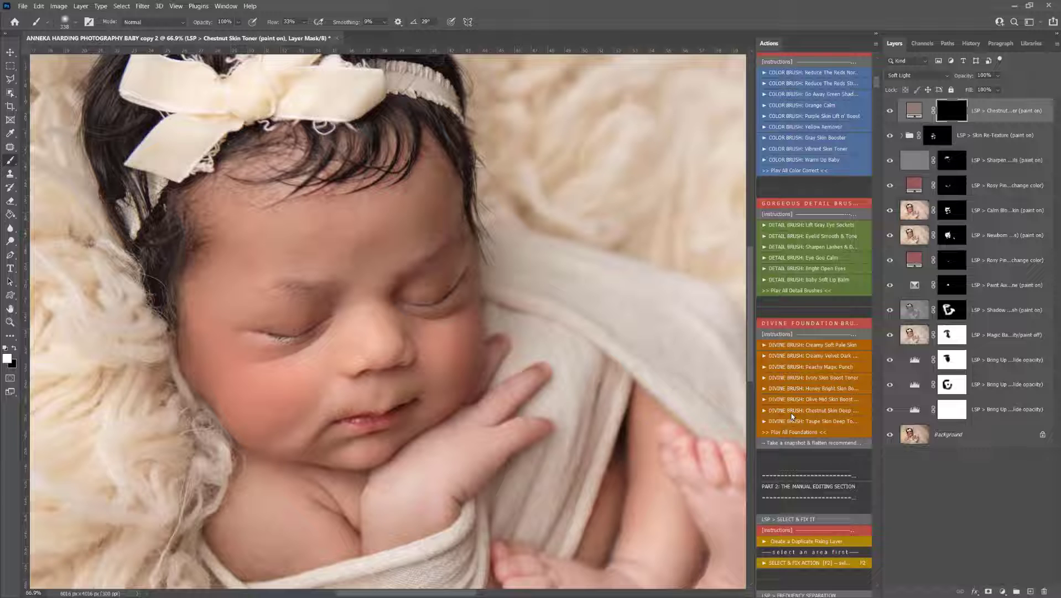
pyautogui.rightClick(496, 361)
pyautogui.click(605, 382)
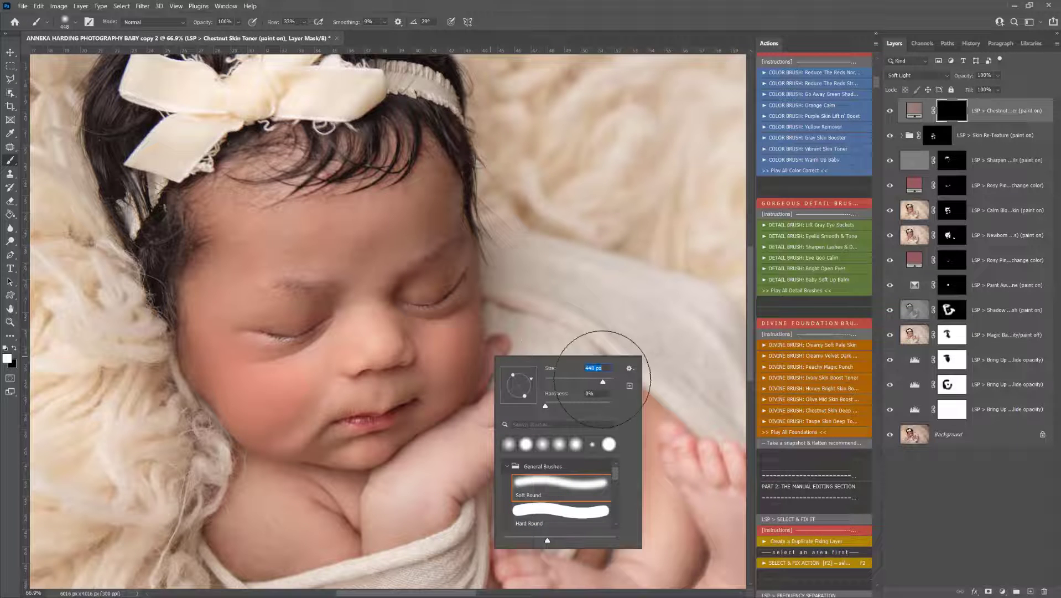
pyautogui.press('Return')
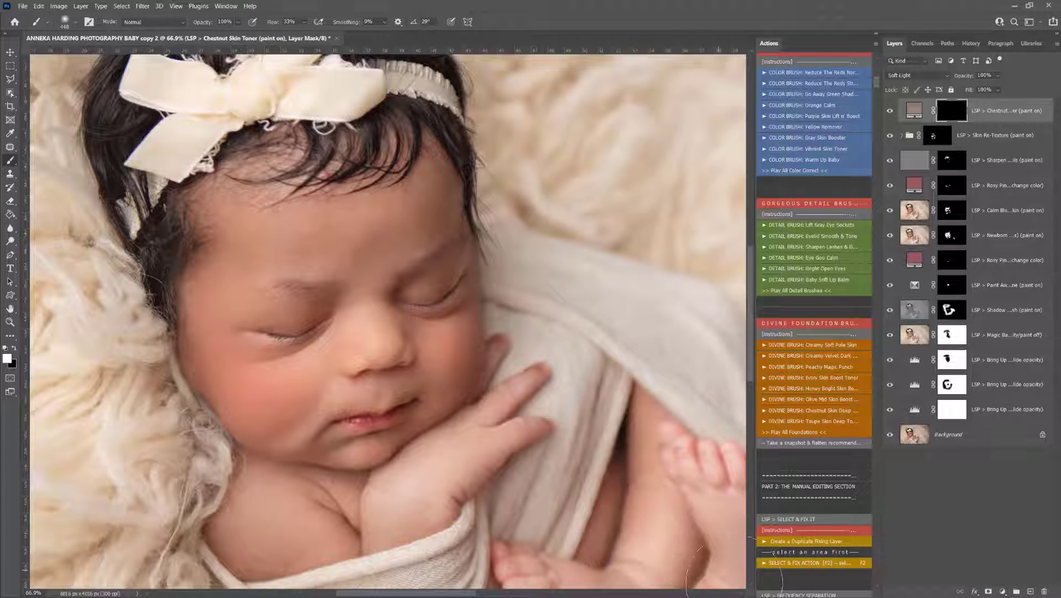
pyautogui.moveTo(555, 583)
pyautogui.mouseDown()
pyautogui.moveTo(492, 418)
pyautogui.moveTo(332, 426)
pyautogui.moveTo(238, 377)
pyautogui.mouseUp()
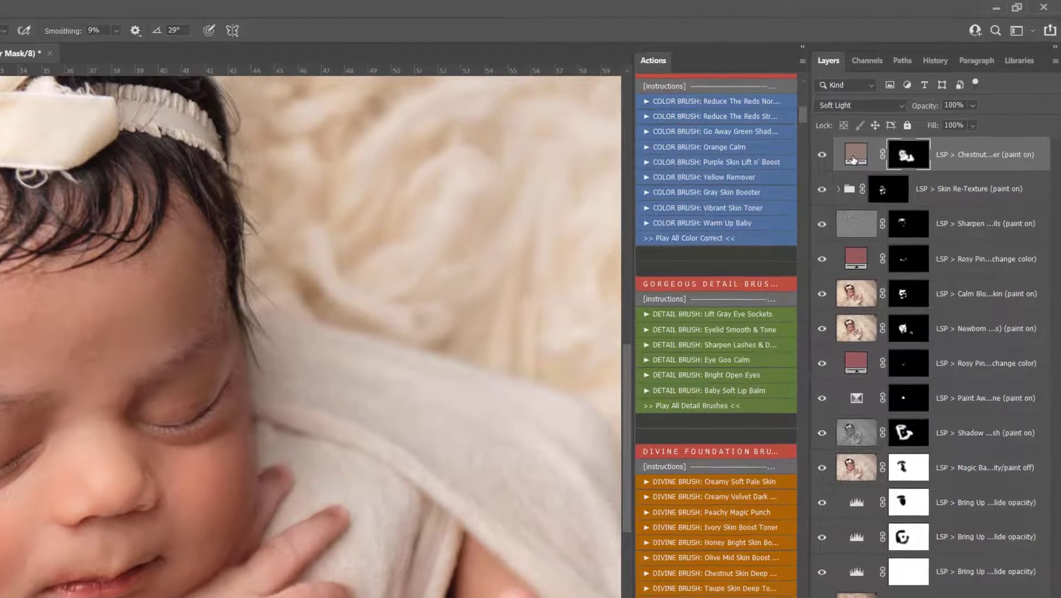
# Change the Chestnut Skin Toner layer's fill to a lighter beige-brown and accept the colour
pyautogui.click(912, 114)
pyautogui.doubleClick(852, 159)
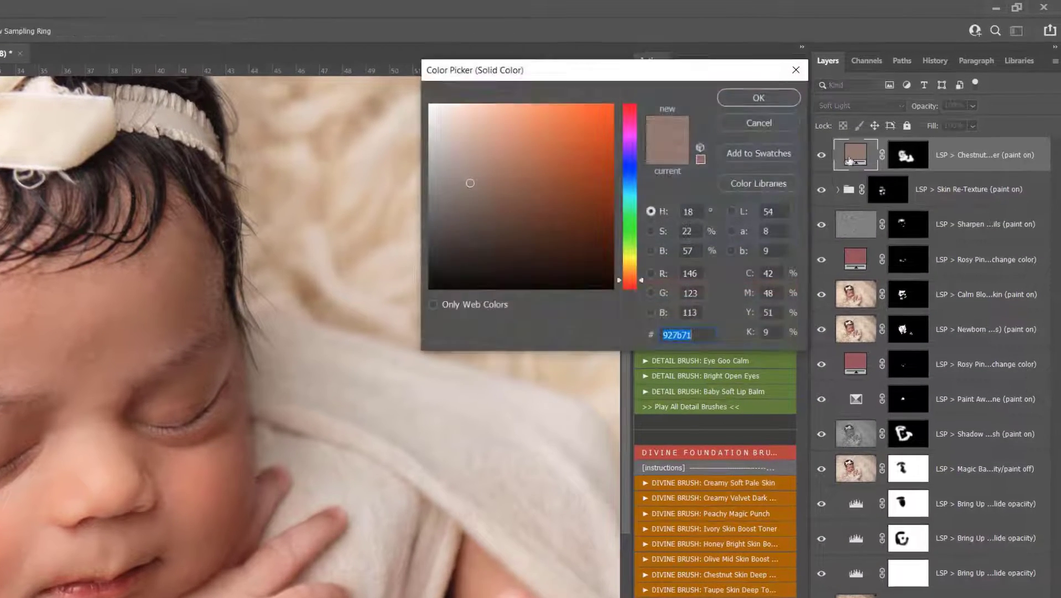
pyautogui.moveTo(471, 182)
pyautogui.mouseDown()
pyautogui.moveTo(479, 140)
pyautogui.moveTo(495, 149)
pyautogui.moveTo(471, 164)
pyautogui.mouseUp()
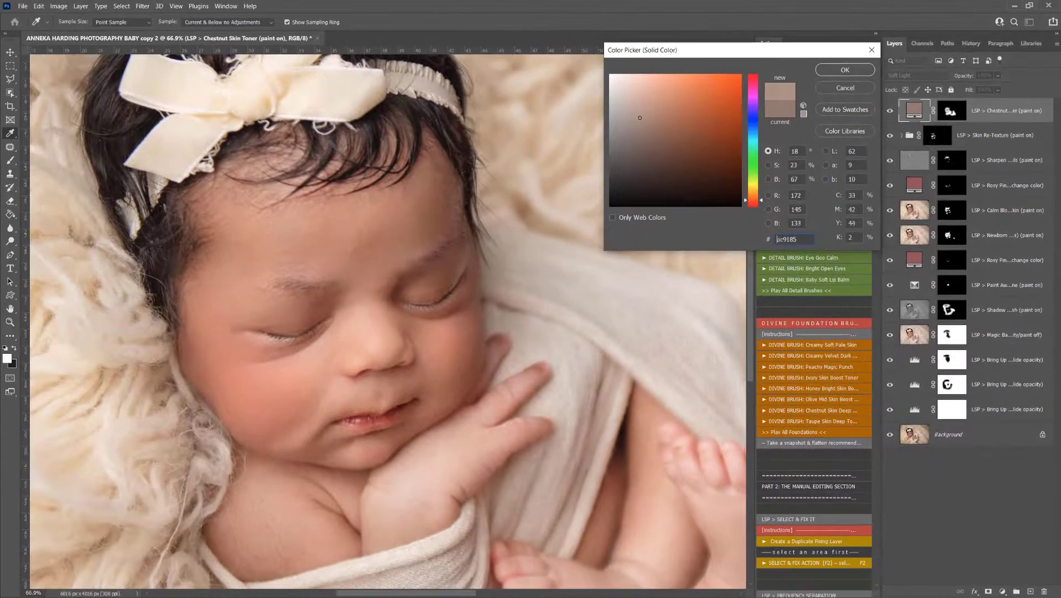
pyautogui.moveTo(640, 117); pyautogui.dragTo(644, 118)
pyautogui.click(822, 70)
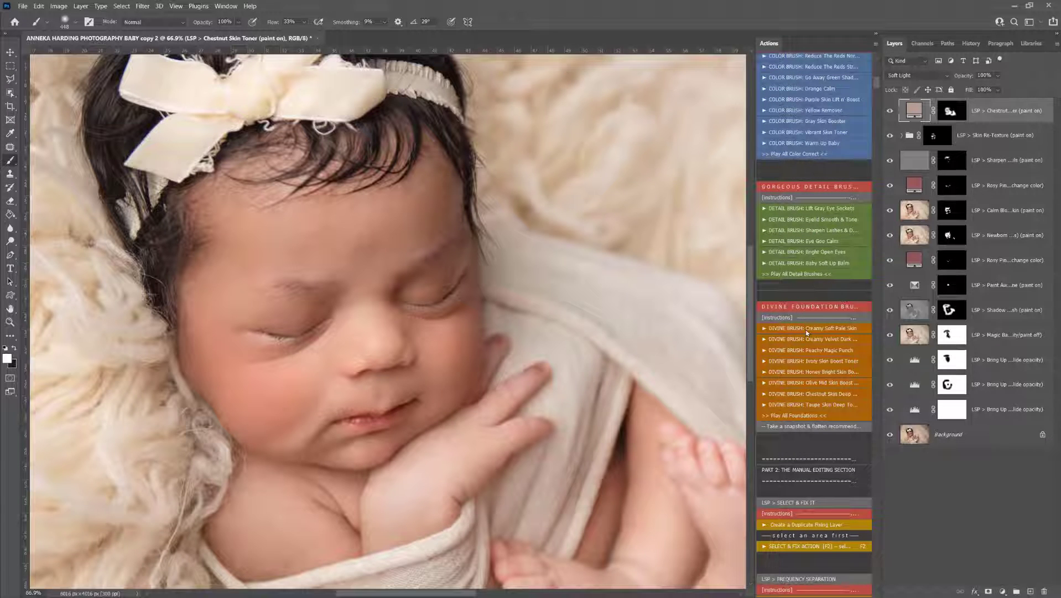
# Play the Creamy Soft Pale Skin divine foundation action and paint it over the face and hand with a 322 px brush
pyautogui.click(806, 330)
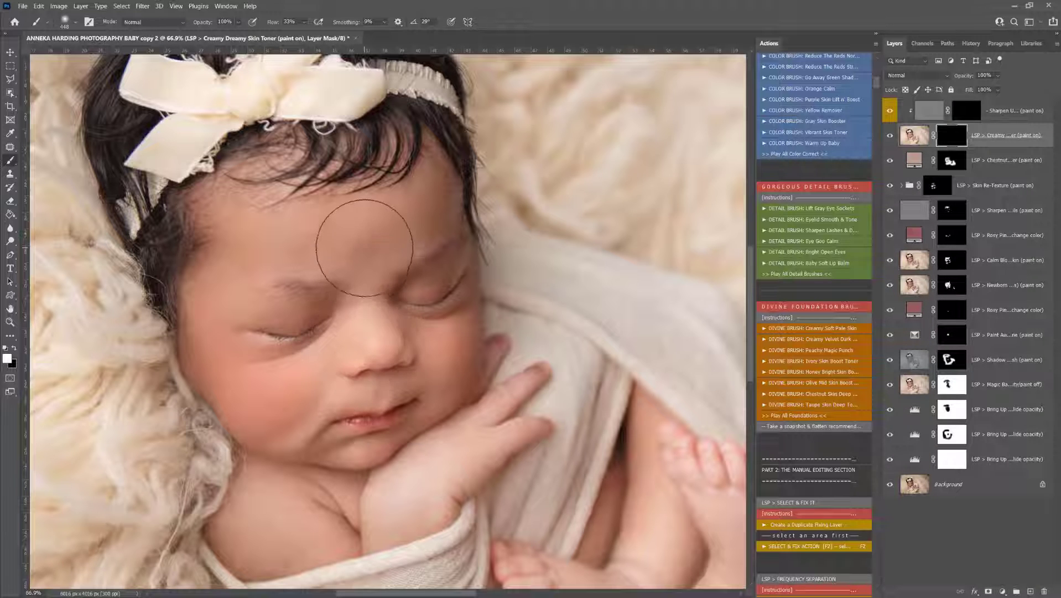
pyautogui.rightClick(367, 247)
pyautogui.moveTo(476, 272); pyautogui.dragTo(470, 271)
pyautogui.press('Return')
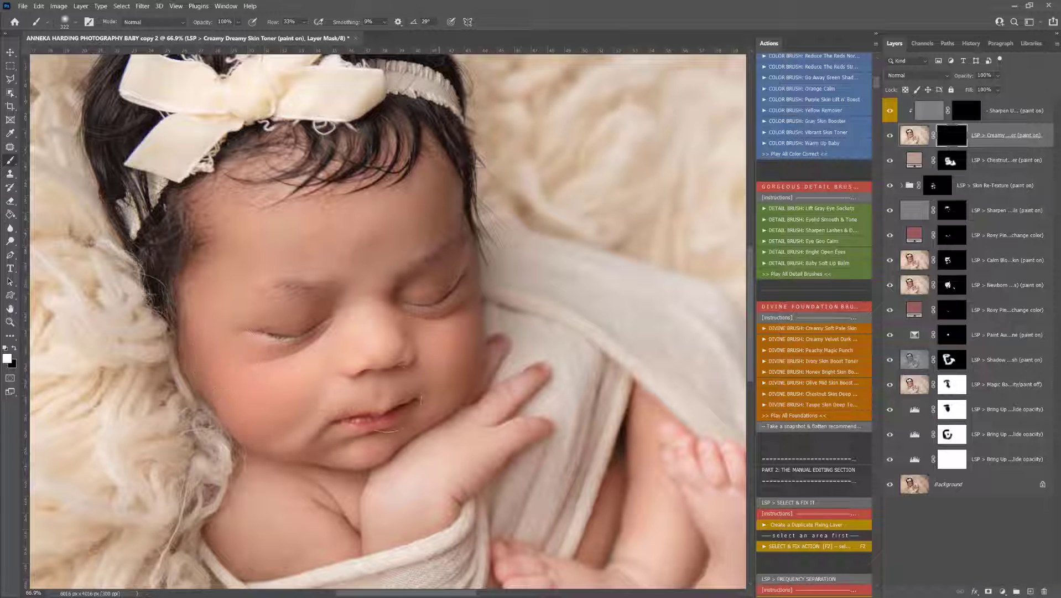
pyautogui.moveTo(422, 399)
pyautogui.mouseDown()
pyautogui.moveTo(465, 354)
pyautogui.moveTo(463, 488)
pyautogui.mouseUp()
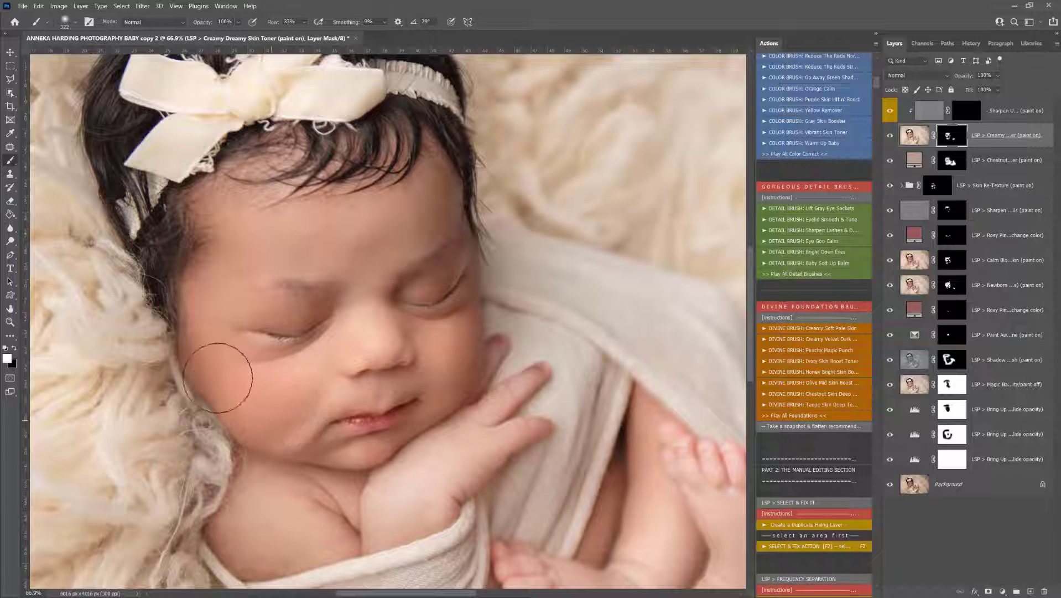
# Paint on the Sharpen Up Areas If Needed mask over the mouth, nose and far cheek, and reselect the Creamy Dreamy Skin Toner layer
pyautogui.click(957, 110)
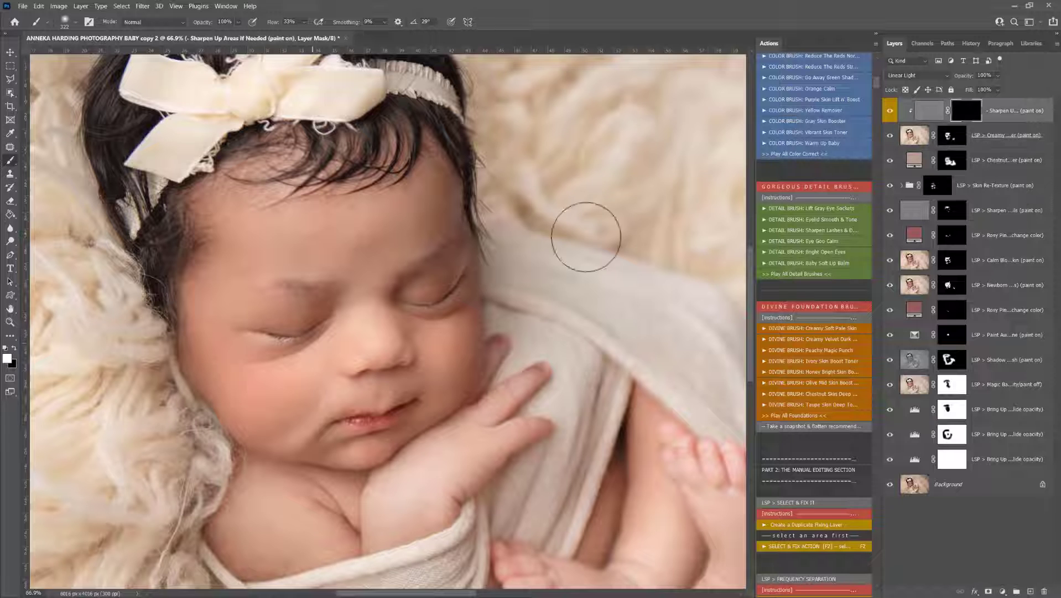
pyautogui.moveTo(360, 399)
pyautogui.mouseDown()
pyautogui.moveTo(358, 294)
pyautogui.moveTo(285, 394)
pyautogui.moveTo(471, 349)
pyautogui.mouseUp()
pyautogui.click(1013, 133)
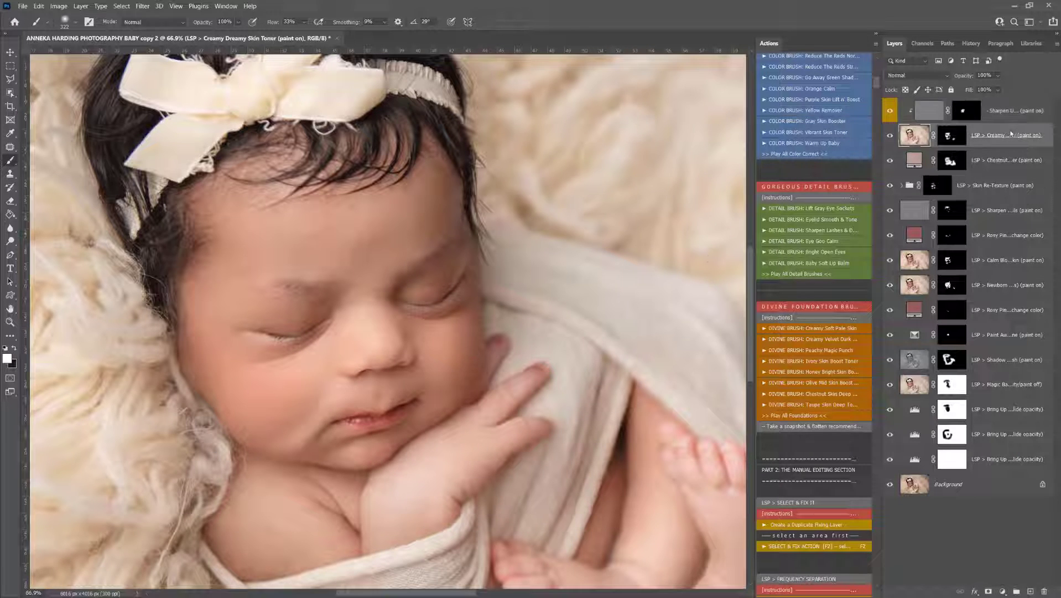
# Change the Chestnut Skin Toner layer's fill to the darker beige-brown ac8675 and accept the colour
pyautogui.doubleClick(913, 161)
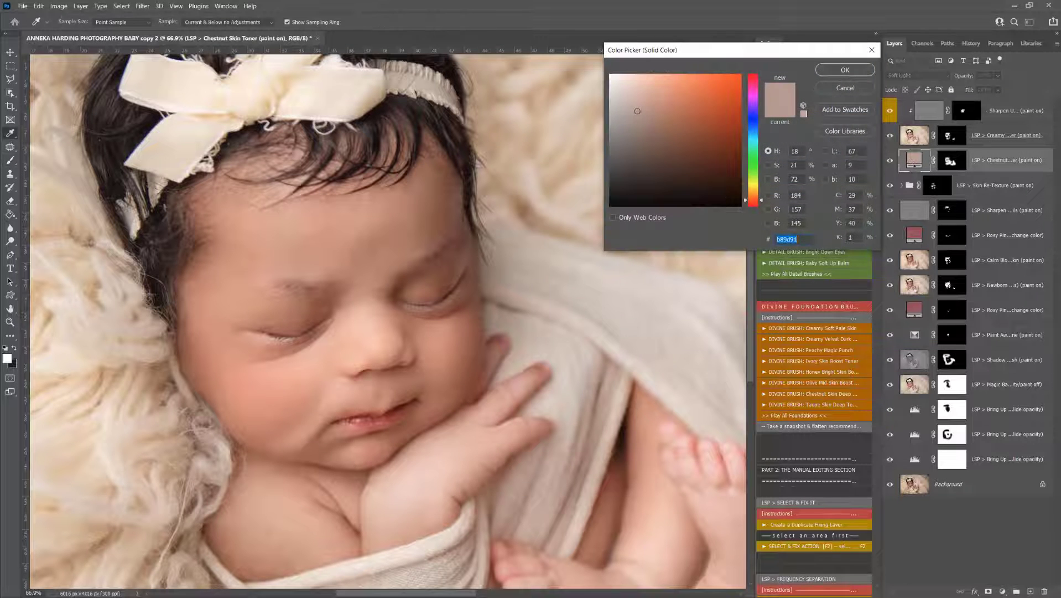
pyautogui.click(642, 113)
pyautogui.click(646, 118)
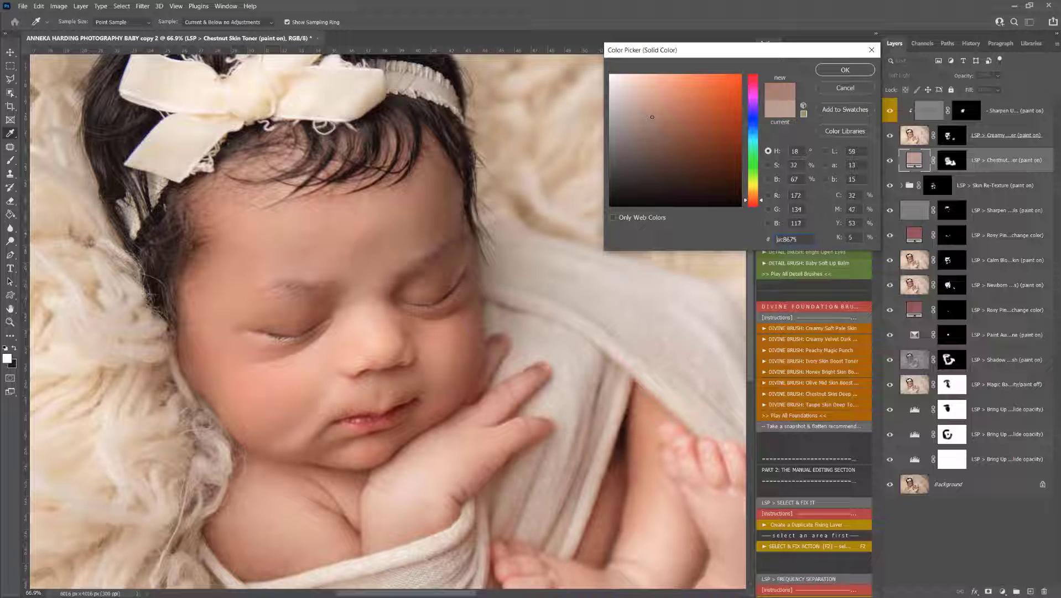
pyautogui.click(845, 70)
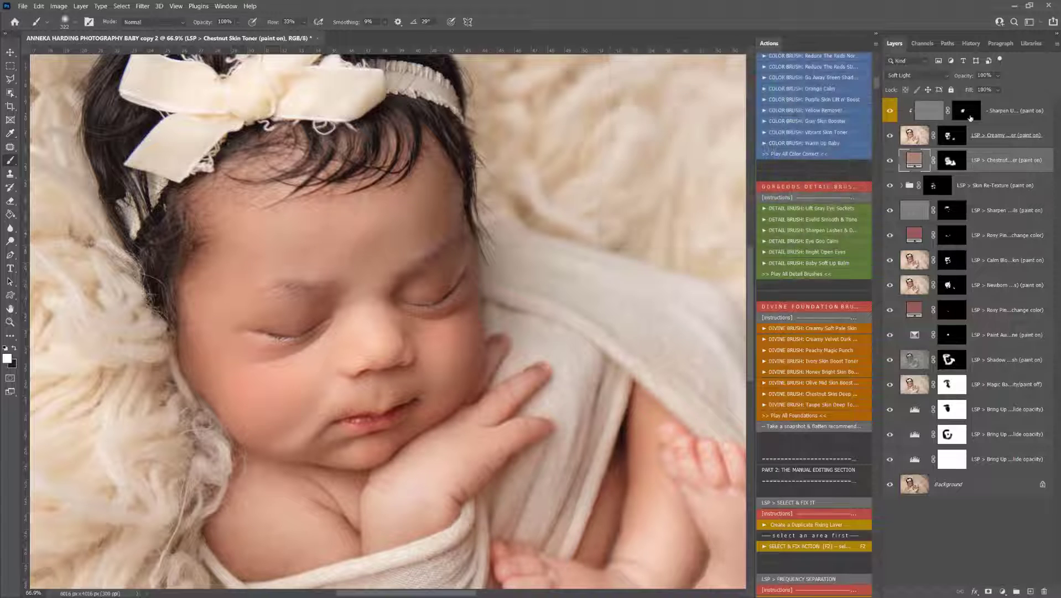
# Lower the Creamy Dreamy Skin Toner layer's opacity to 0% to judge its effect, and raise it again
pyautogui.click(1005, 132)
pyautogui.click(998, 76)
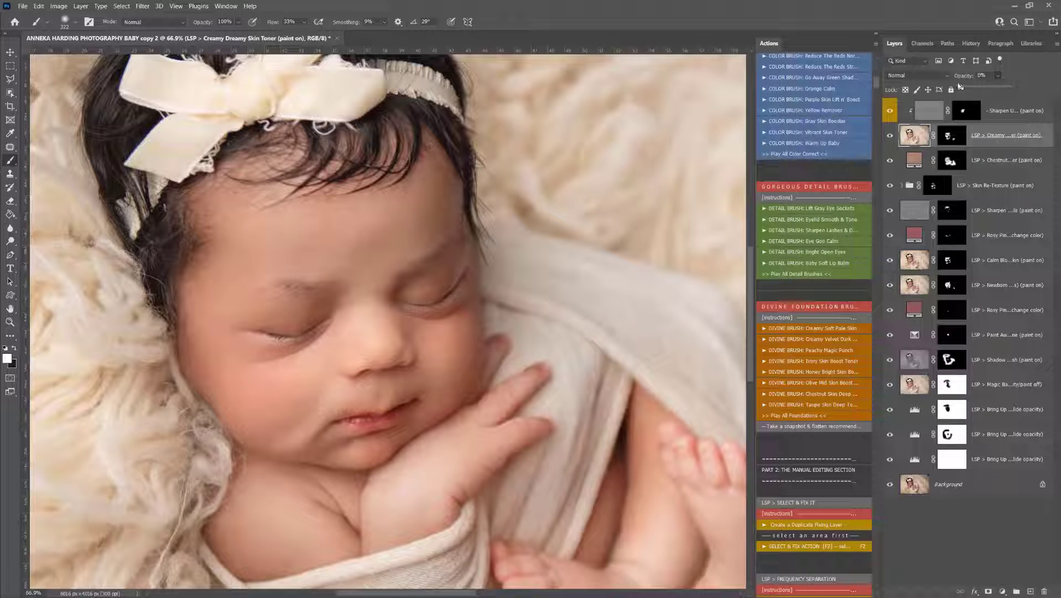
pyautogui.moveTo(961, 86); pyautogui.dragTo(1000, 84)
# Play the Purple Skin Lift n' Boost action above the sharpening layer, paint the near eyelid and brow with a smaller brush, and set opacity to 21%
pyautogui.click(1001, 113)
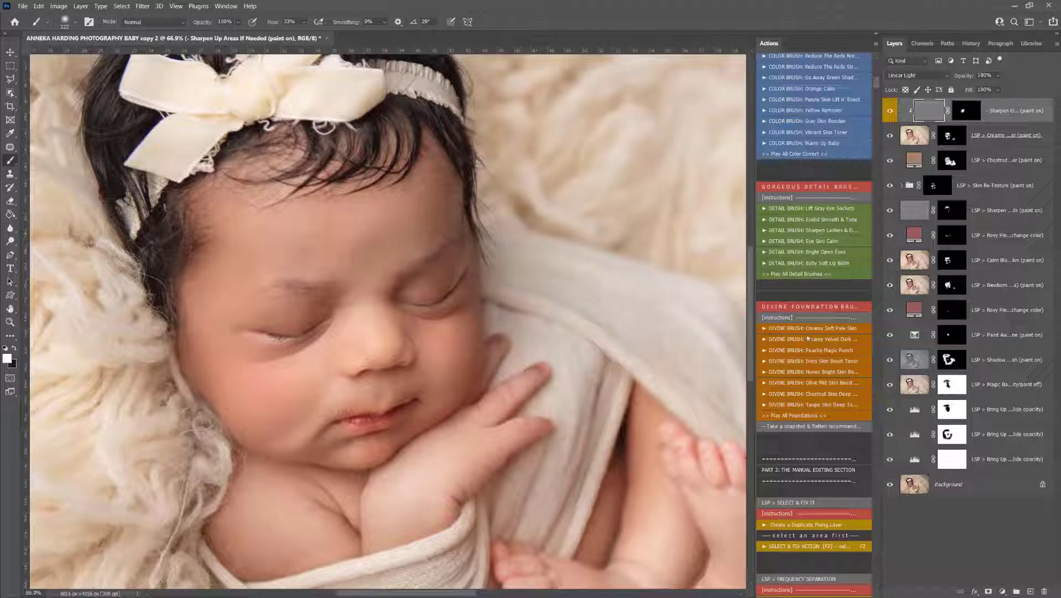
pyautogui.scroll(2, 807, 338)
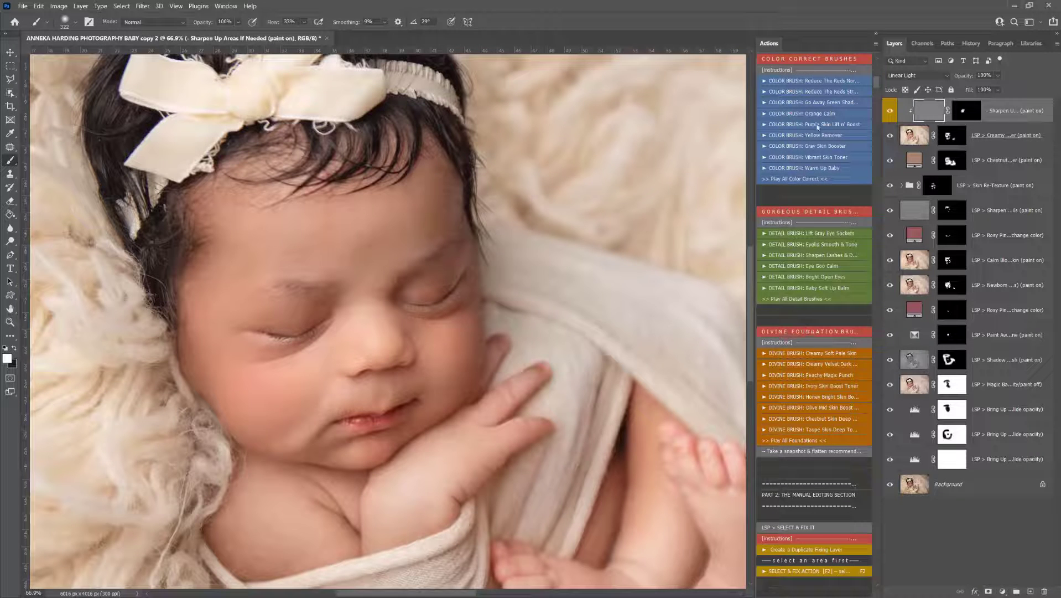
pyautogui.rightClick(374, 300)
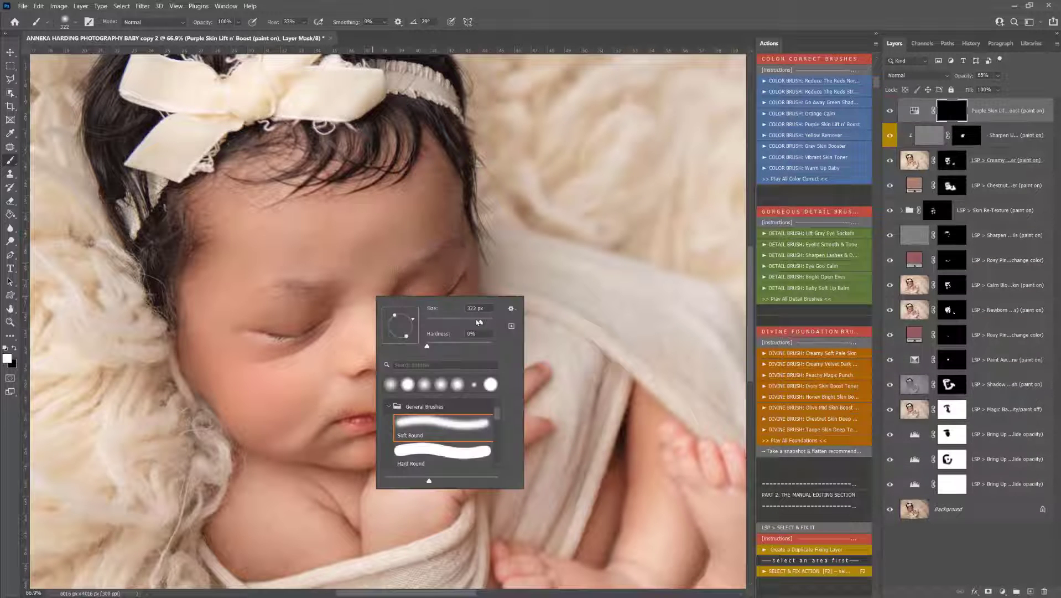
pyautogui.moveTo(479, 322); pyautogui.dragTo(475, 322)
pyautogui.moveTo(321, 283)
pyautogui.mouseDown()
pyautogui.moveTo(277, 288)
pyautogui.moveTo(289, 289)
pyautogui.mouseUp()
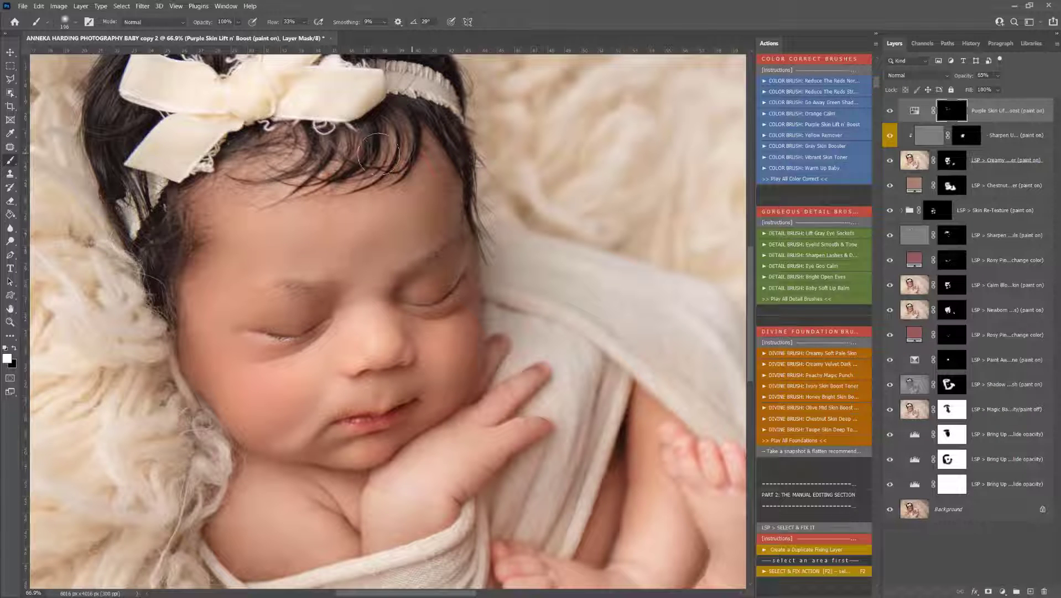
pyautogui.click(997, 76)
pyautogui.moveTo(982, 87); pyautogui.dragTo(973, 87)
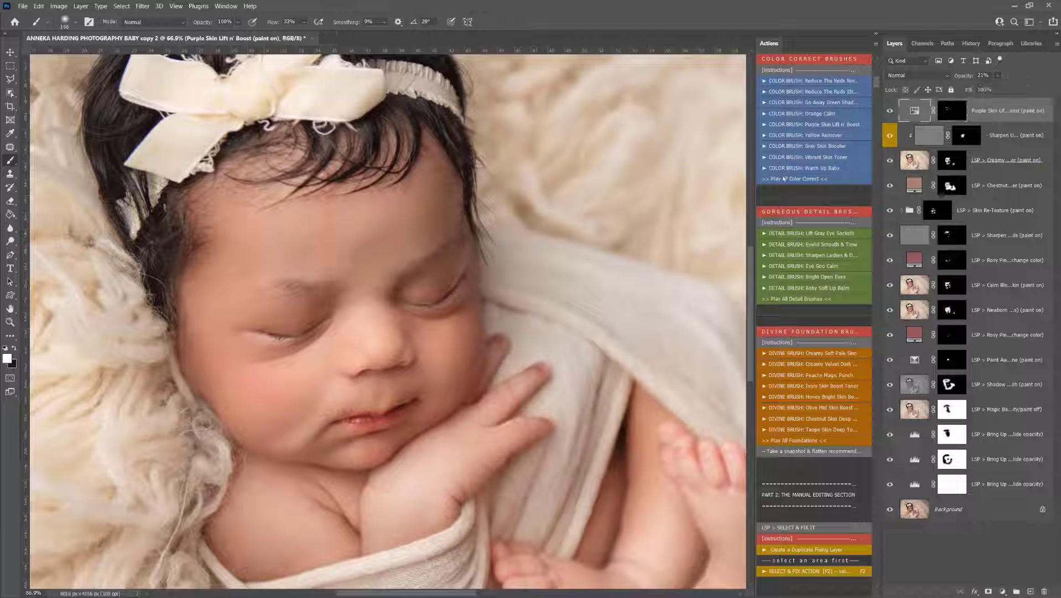
pyautogui.scroll(3, 800, 114)
pyautogui.click(799, 109)
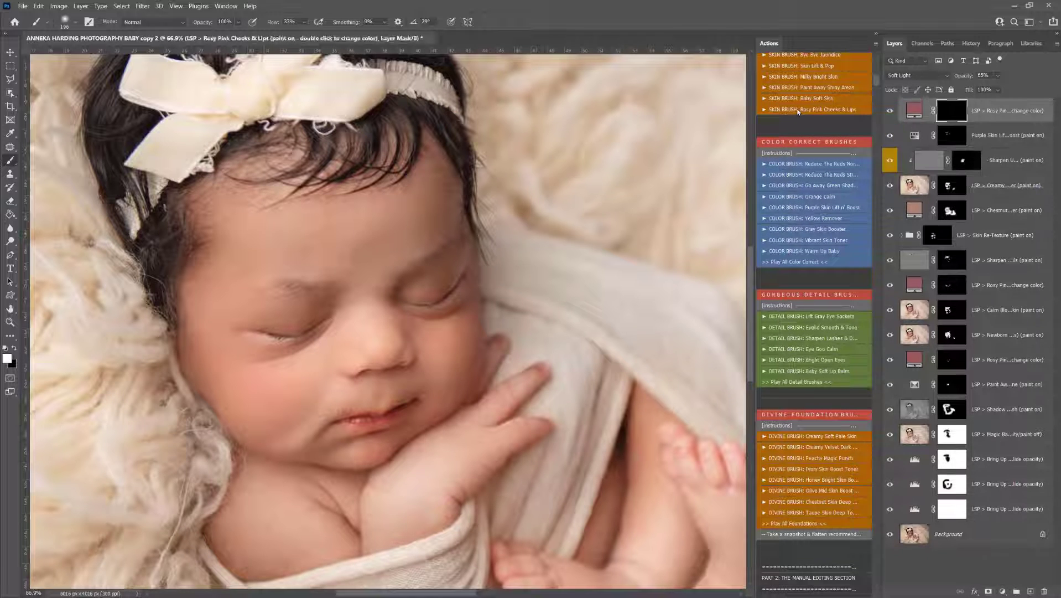
pyautogui.moveTo(985, 113); pyautogui.dragTo(1045, 591)
# Play the Baby Soft Skin action and paint its mask over the baby's forehead, nose, cheeks and upper body
pyautogui.click(818, 100)
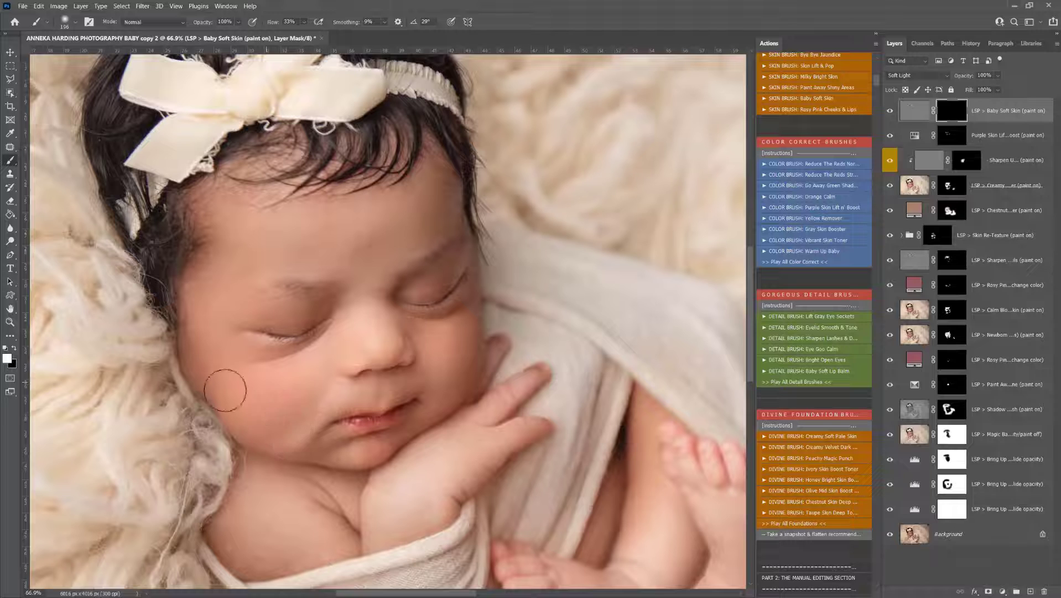
pyautogui.moveTo(386, 267)
pyautogui.mouseDown()
pyautogui.moveTo(450, 351)
pyautogui.moveTo(455, 450)
pyautogui.moveTo(321, 542)
pyautogui.moveTo(296, 514)
pyautogui.moveTo(315, 527)
pyautogui.mouseUp()
pyautogui.moveTo(355, 235)
pyautogui.mouseDown()
pyautogui.moveTo(240, 233)
pyautogui.moveTo(212, 252)
pyautogui.moveTo(223, 226)
pyautogui.moveTo(231, 309)
pyautogui.moveTo(213, 302)
pyautogui.moveTo(219, 338)
pyautogui.moveTo(311, 426)
pyautogui.moveTo(269, 410)
pyautogui.moveTo(312, 427)
pyautogui.moveTo(298, 433)
pyautogui.moveTo(242, 396)
pyautogui.moveTo(218, 360)
pyautogui.moveTo(220, 290)
pyautogui.moveTo(368, 266)
pyautogui.moveTo(368, 280)
pyautogui.moveTo(308, 258)
pyautogui.moveTo(342, 261)
pyautogui.moveTo(388, 232)
pyautogui.moveTo(441, 346)
pyautogui.mouseUp()
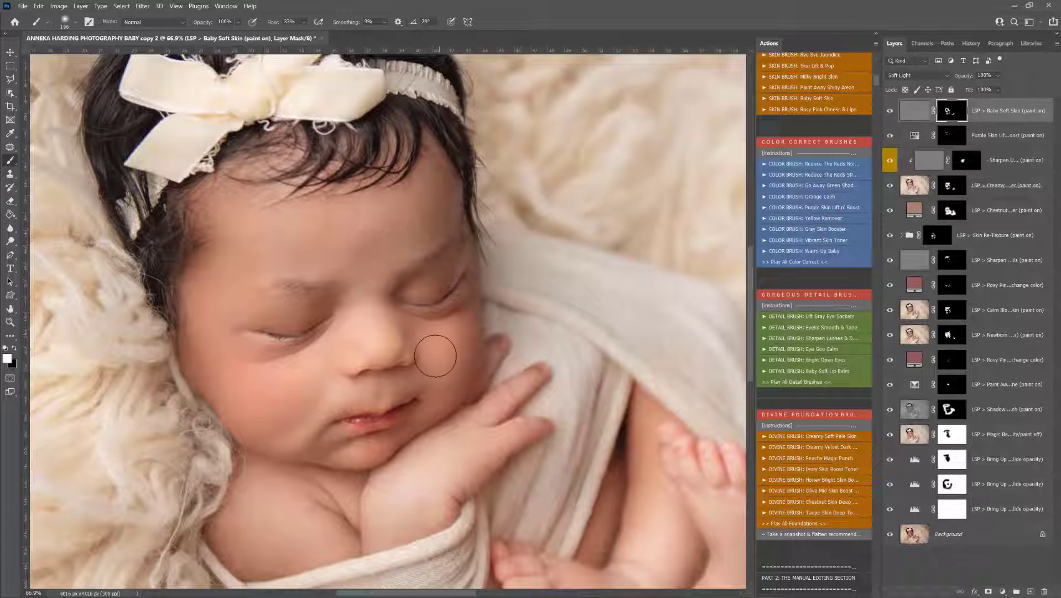
pyautogui.scroll(-2, 488, 354)
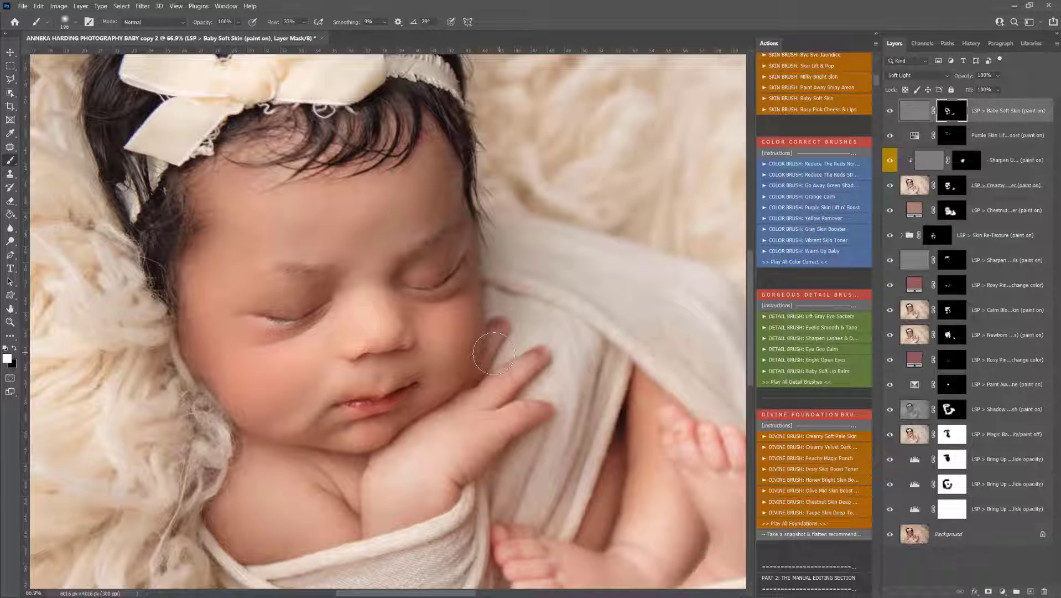
pyautogui.scroll(1, 498, 352)
# Play the snapshot and flatten action of the Multi-Layer Baby Base section
pyautogui.scroll(8, 840, 174)
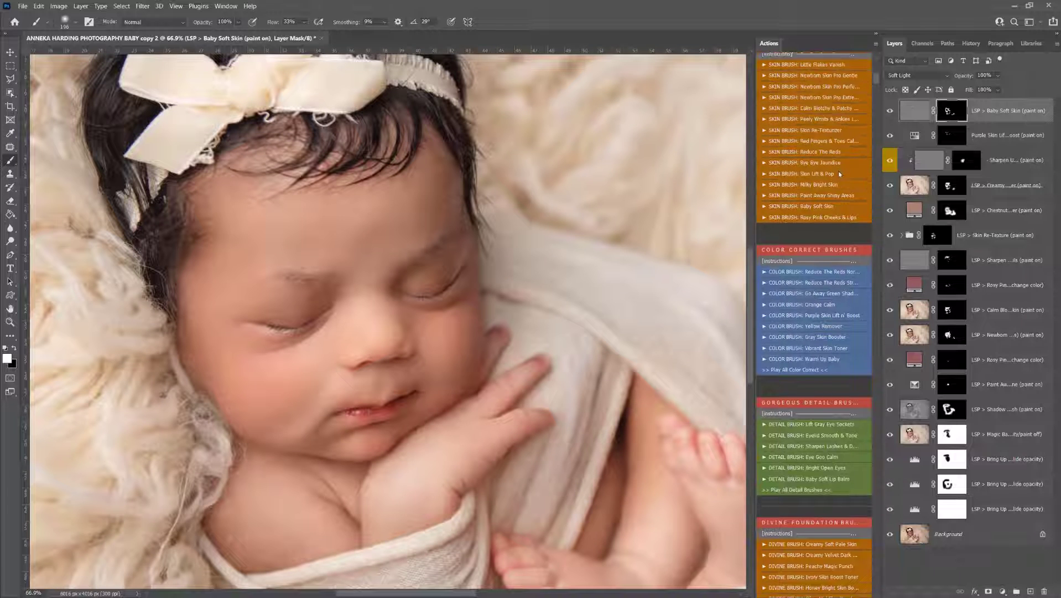
pyautogui.scroll(2, 840, 174)
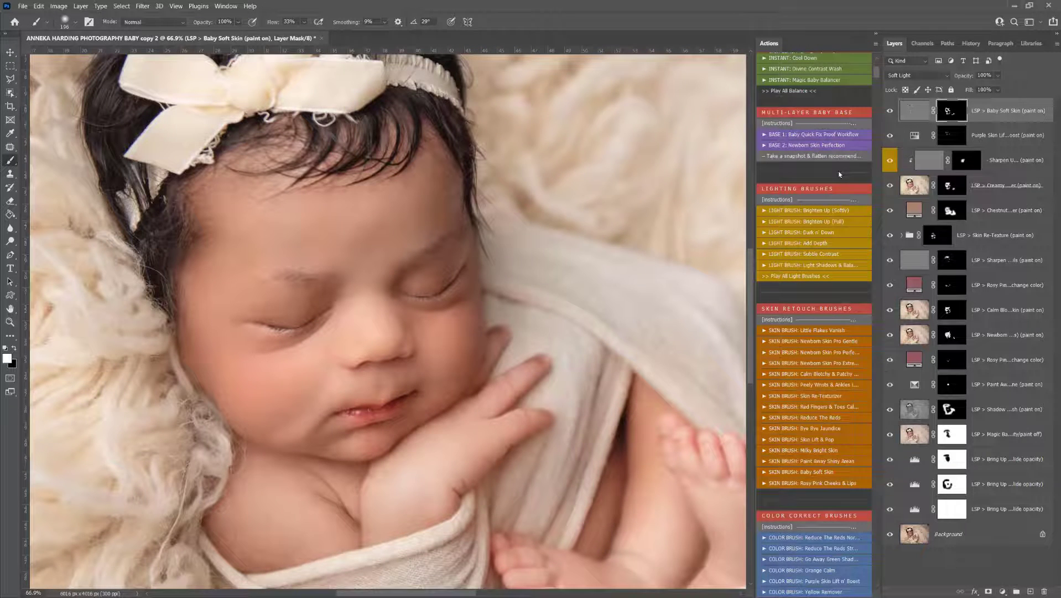
pyautogui.click(786, 158)
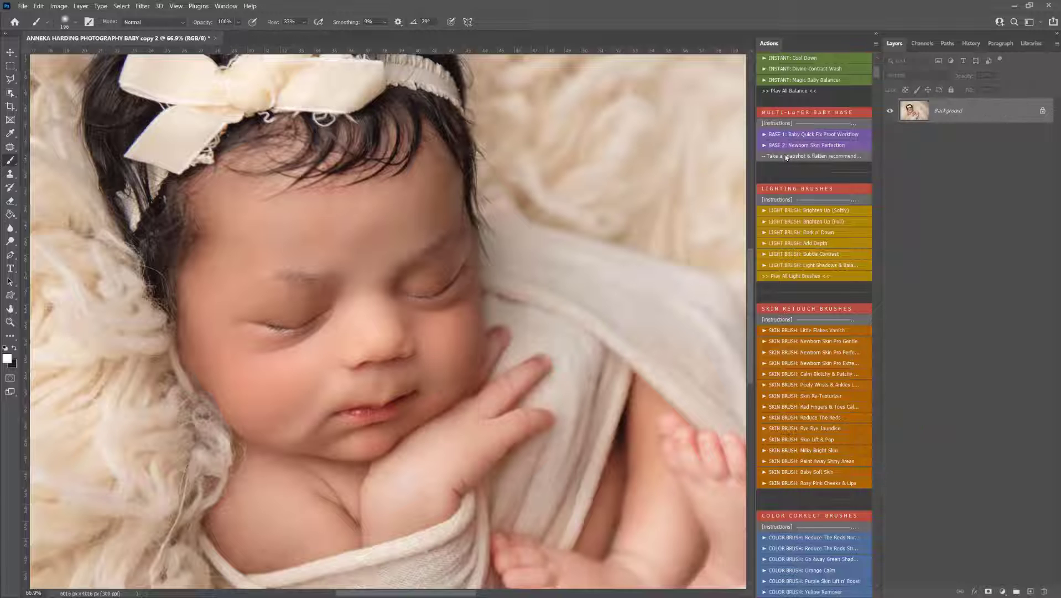
# Compare the original photo with Snapshot 1 in the history several times, and restore the layered Snapshot 1 state
pyautogui.click(975, 44)
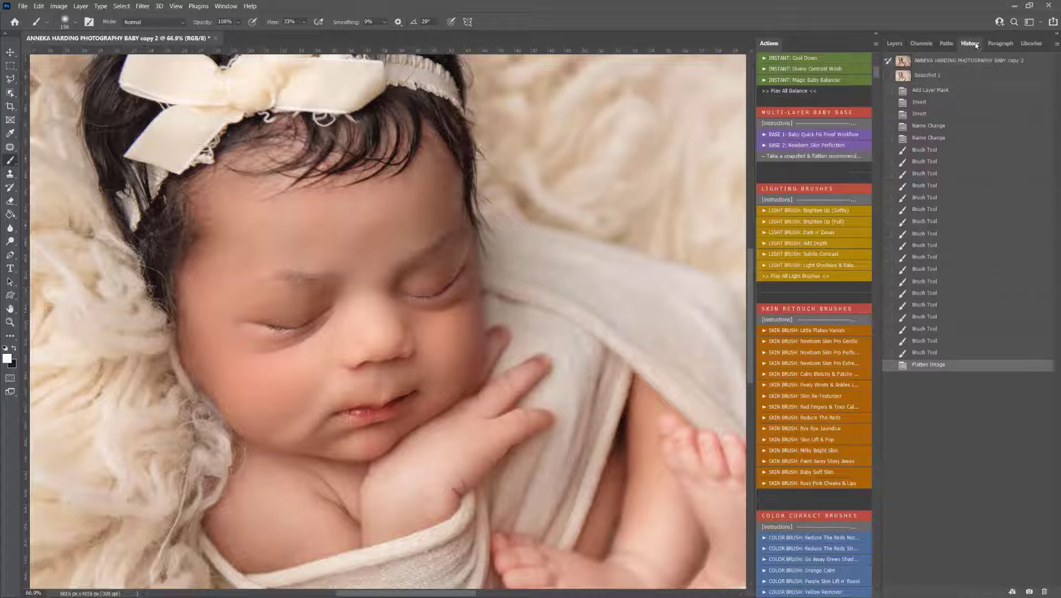
pyautogui.click(947, 63)
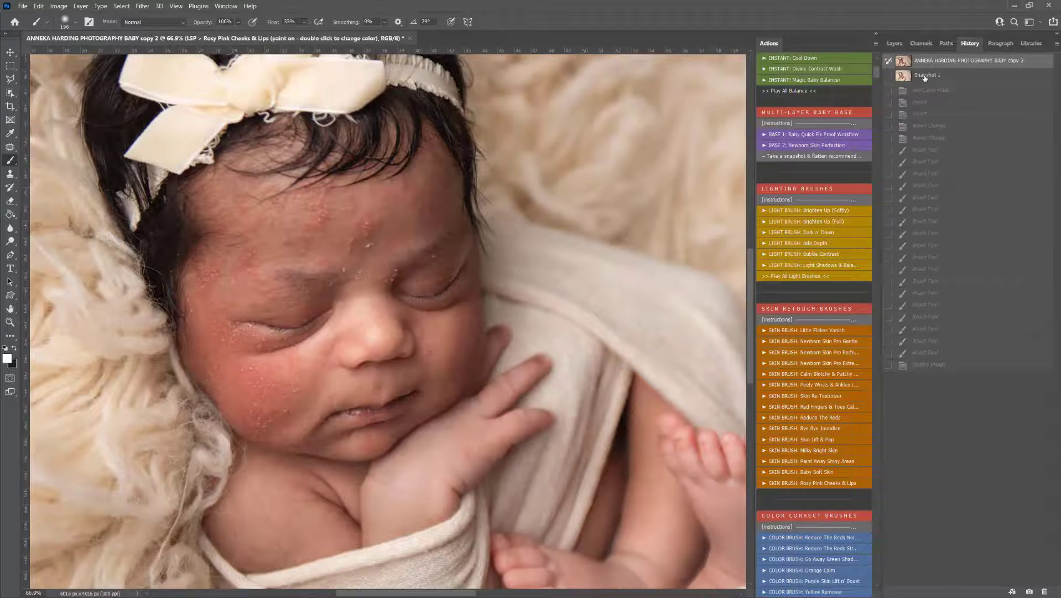
pyautogui.click(925, 76)
pyautogui.click(929, 62)
pyautogui.click(927, 77)
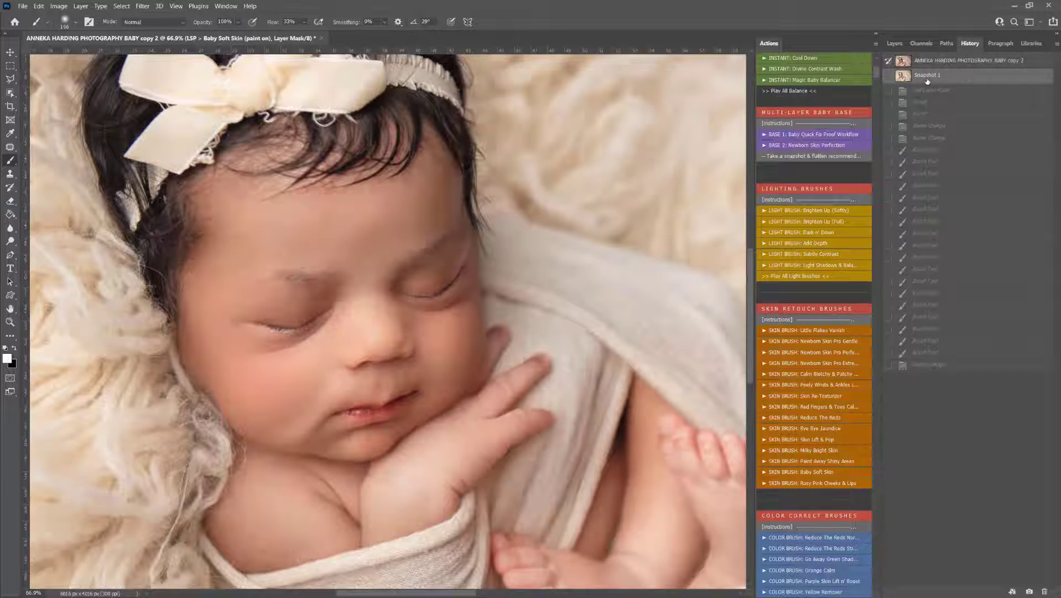
pyautogui.click(929, 61)
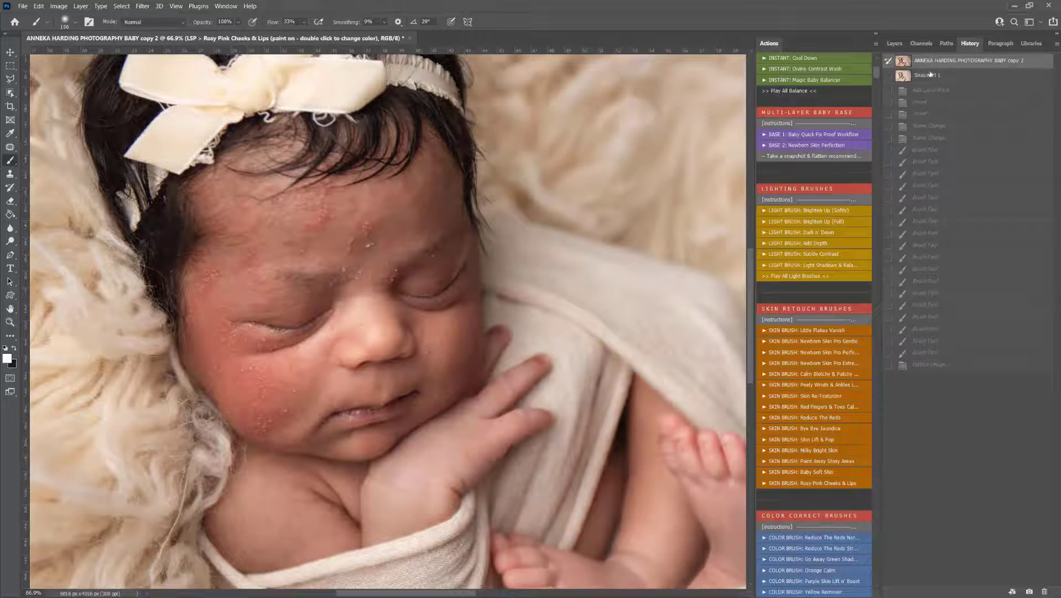
pyautogui.click(929, 75)
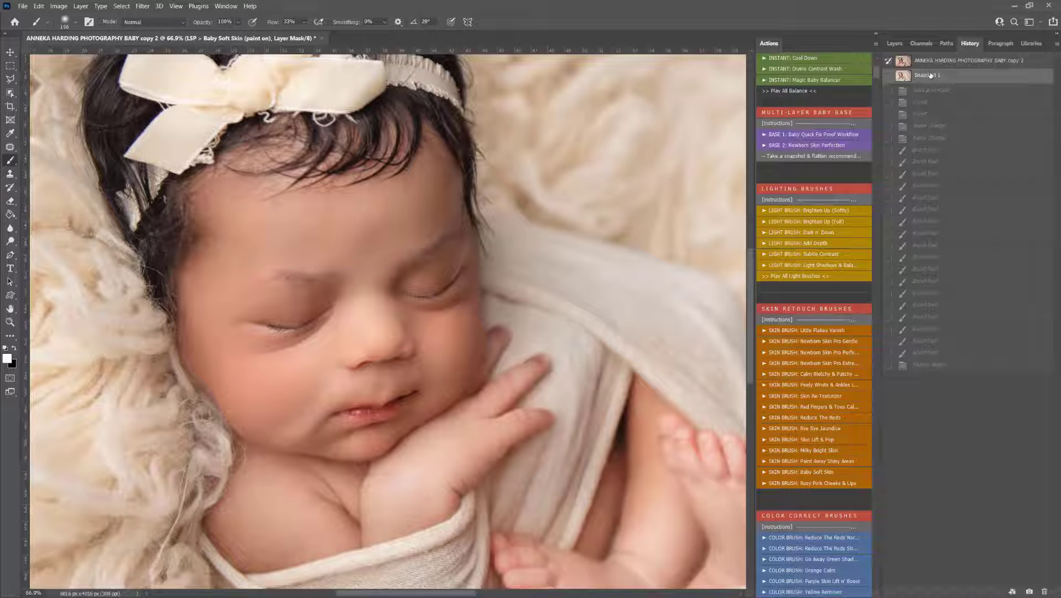
pyautogui.click(894, 43)
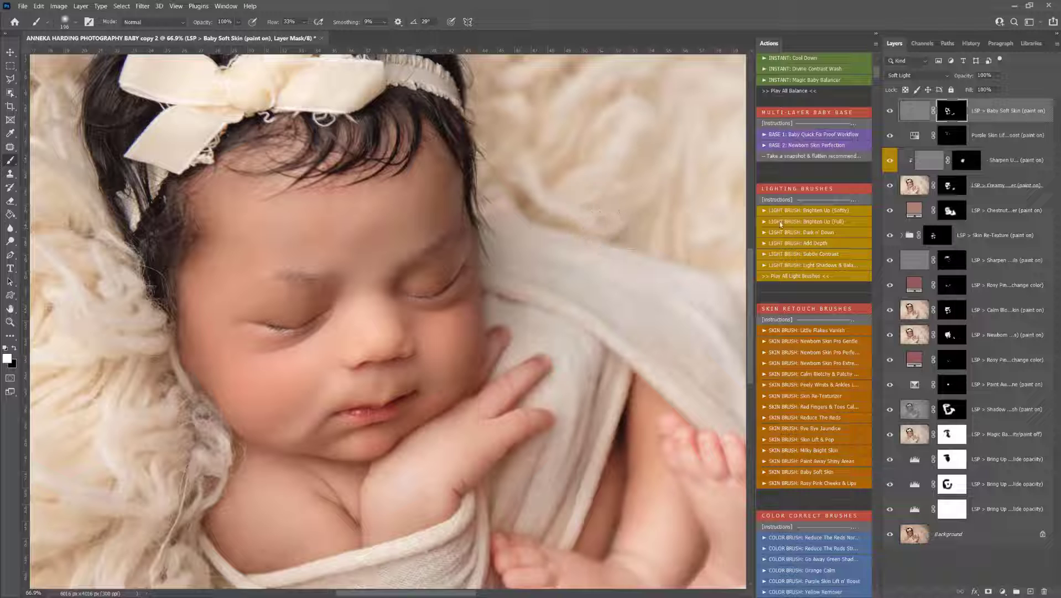
# Play the Milky Bright Skin action and dab its mask once over the baby's face with a 1500 px brush
pyautogui.scroll(5, 788, 223)
pyautogui.scroll(-2, 789, 230)
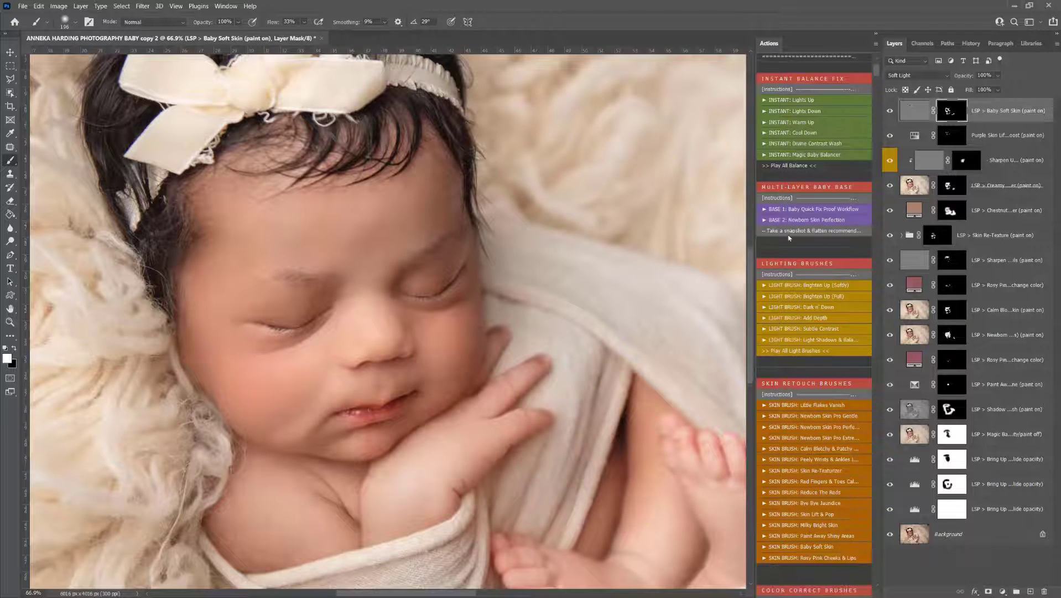
pyautogui.click(802, 525)
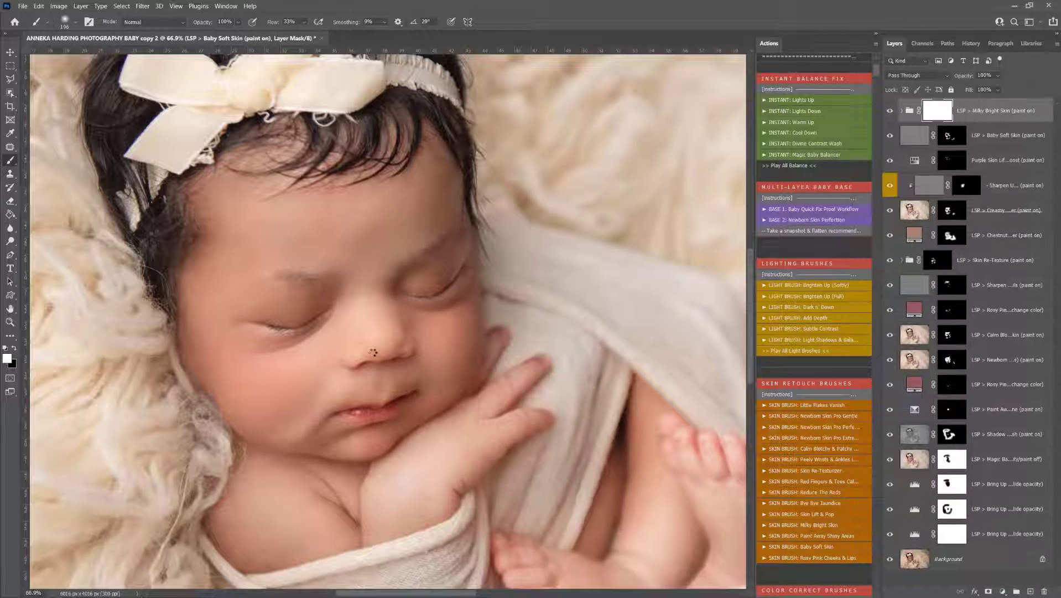
pyautogui.press(']')
pyautogui.press(']')
pyautogui.press(']')
pyautogui.press(']')
pyautogui.press(']')
pyautogui.press(']')
pyautogui.press(']')
pyautogui.press(']')
pyautogui.press(']')
pyautogui.press(']')
pyautogui.press(']')
pyautogui.press(']')
pyautogui.press(']')
pyautogui.press(']')
pyautogui.press(']')
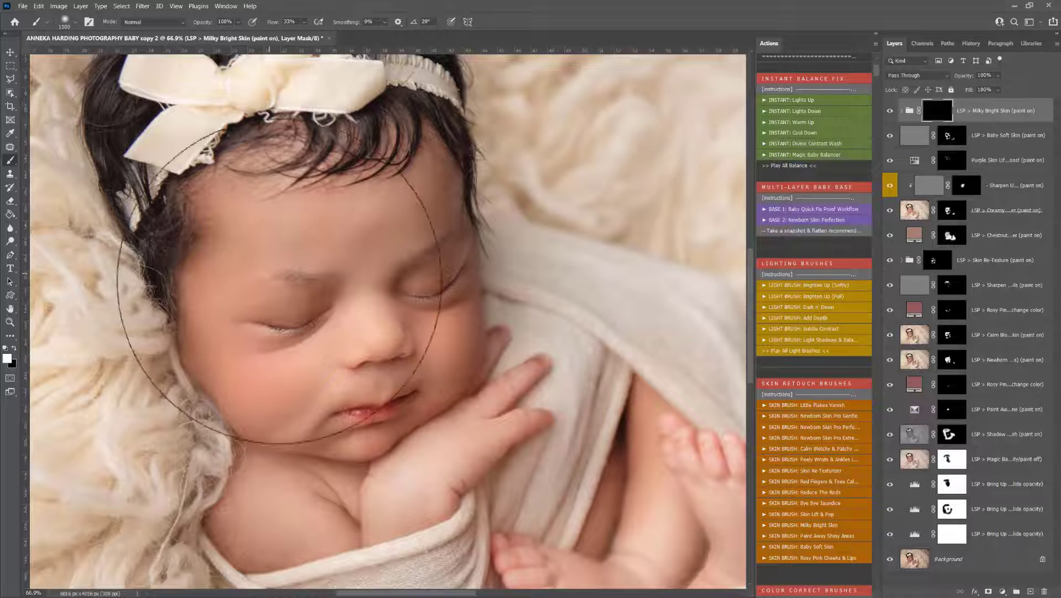
pyautogui.click(272, 281)
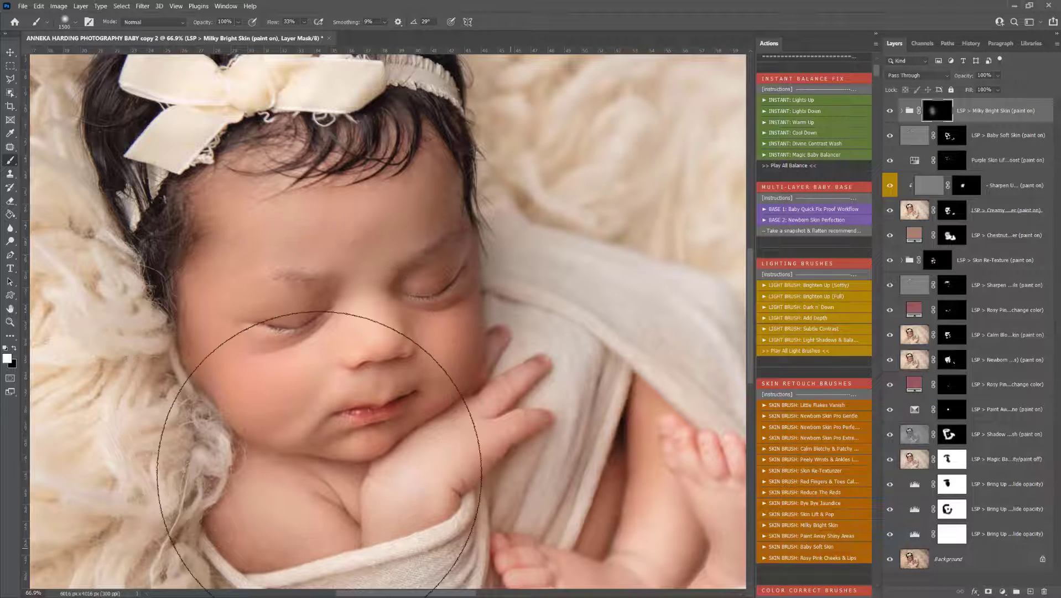
# Reduce the brush size to 175 px
pyautogui.scroll(2, 320, 451)
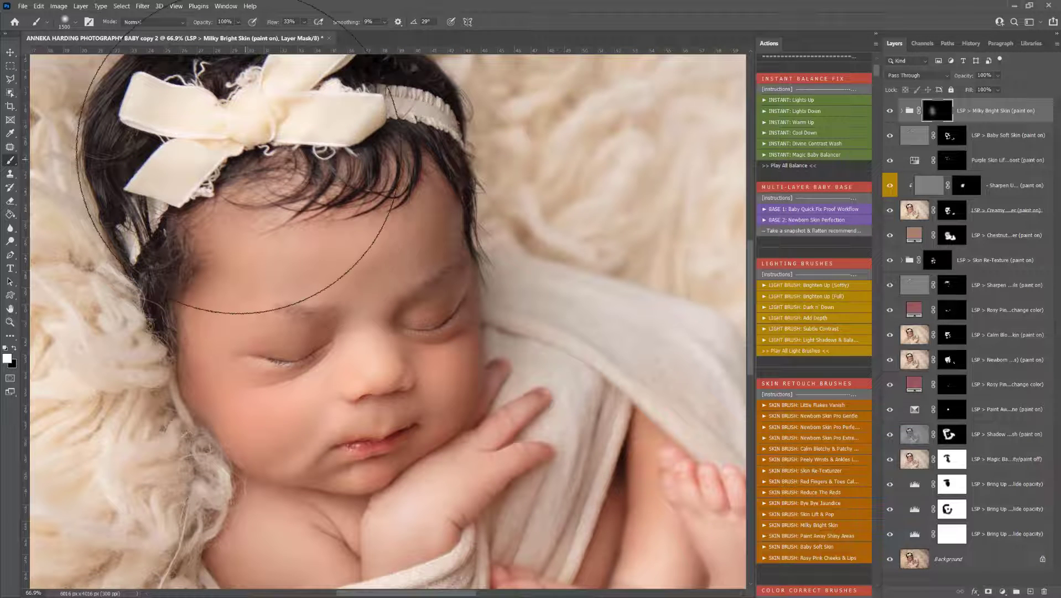
pyautogui.press('[')
pyautogui.press('[')
pyautogui.press('[')
pyautogui.press('[')
pyautogui.press('[')
pyautogui.press('[')
pyautogui.press('[')
pyautogui.press('[')
pyautogui.press('[')
pyautogui.press('[')
pyautogui.press('[')
pyautogui.press('[')
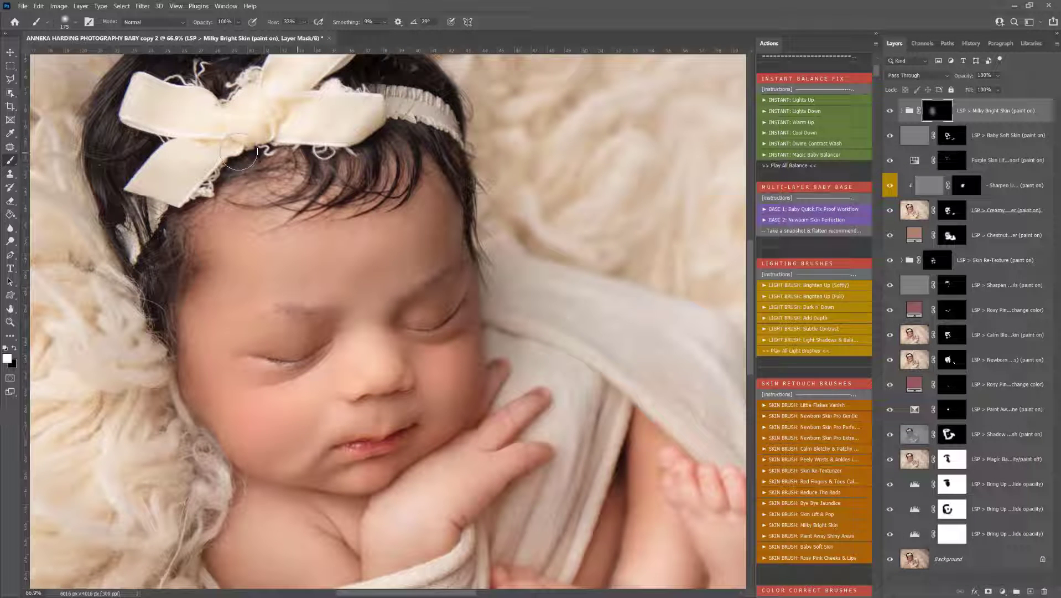
# Play the Create a Duplicate Fixing Layer action and switch to the Patch tool for manual fixes
pyautogui.scroll(-3, 324, 256)
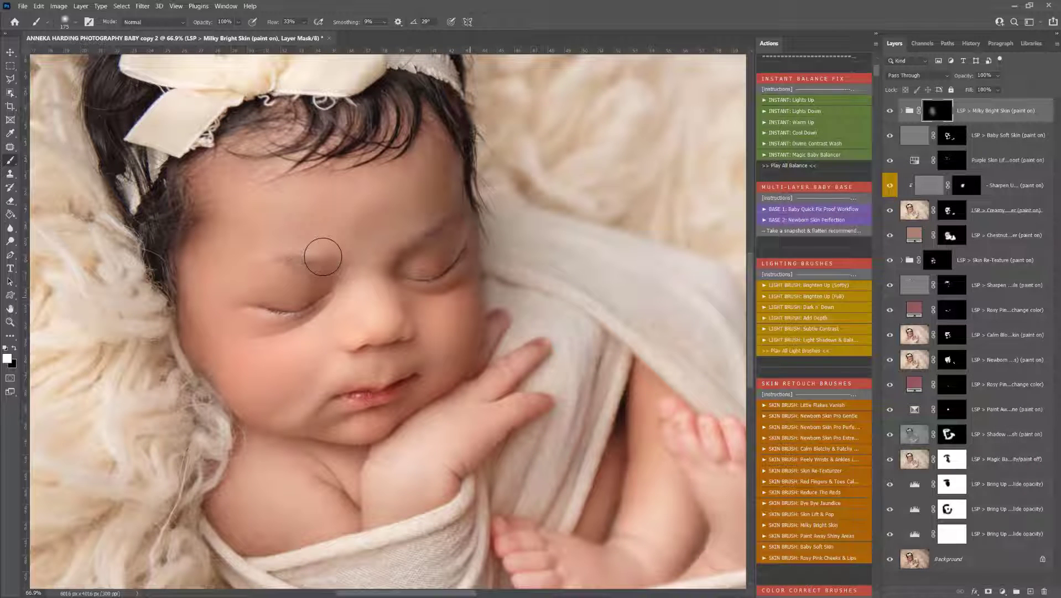
pyautogui.scroll(-5, 838, 372)
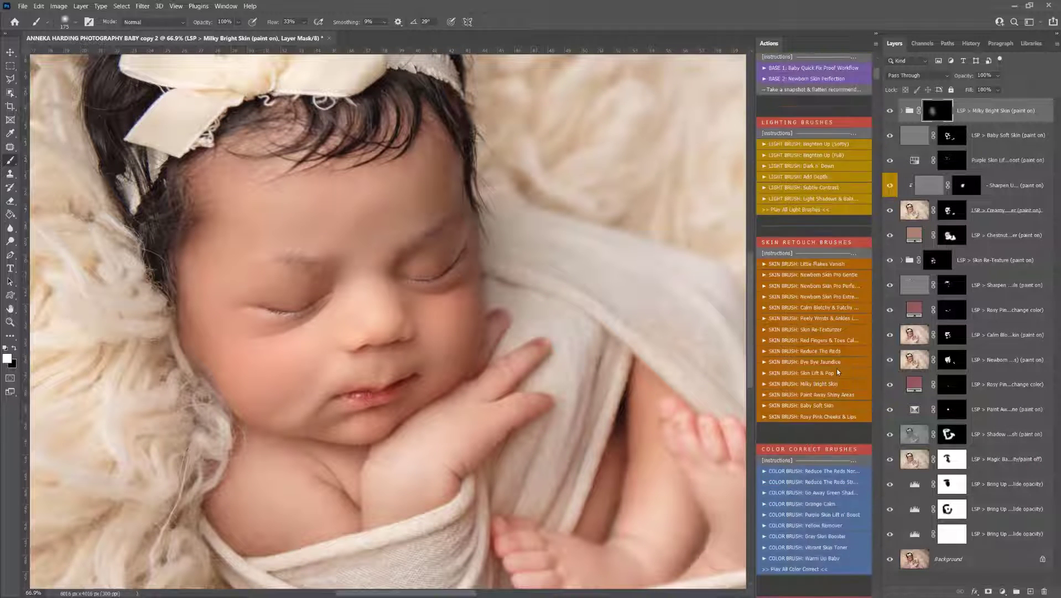
pyautogui.scroll(-10, 838, 372)
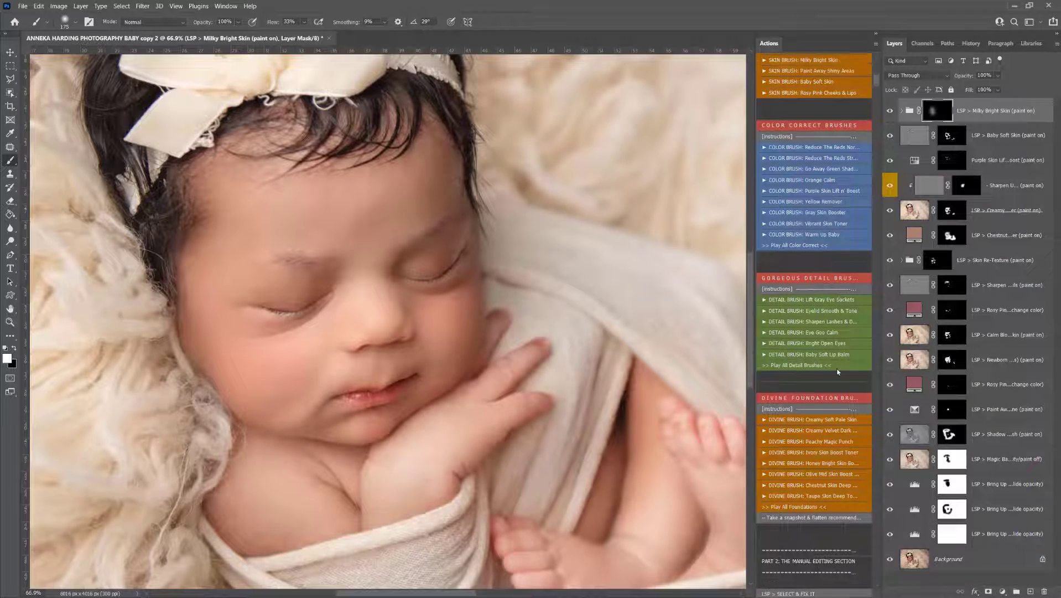
pyautogui.scroll(-6, 838, 372)
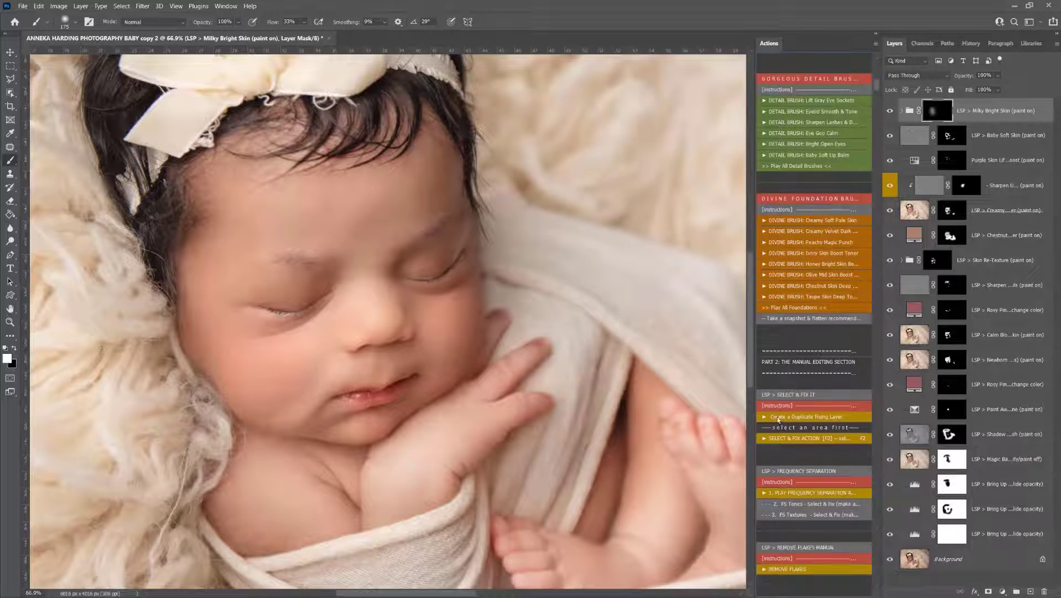
pyautogui.click(779, 418)
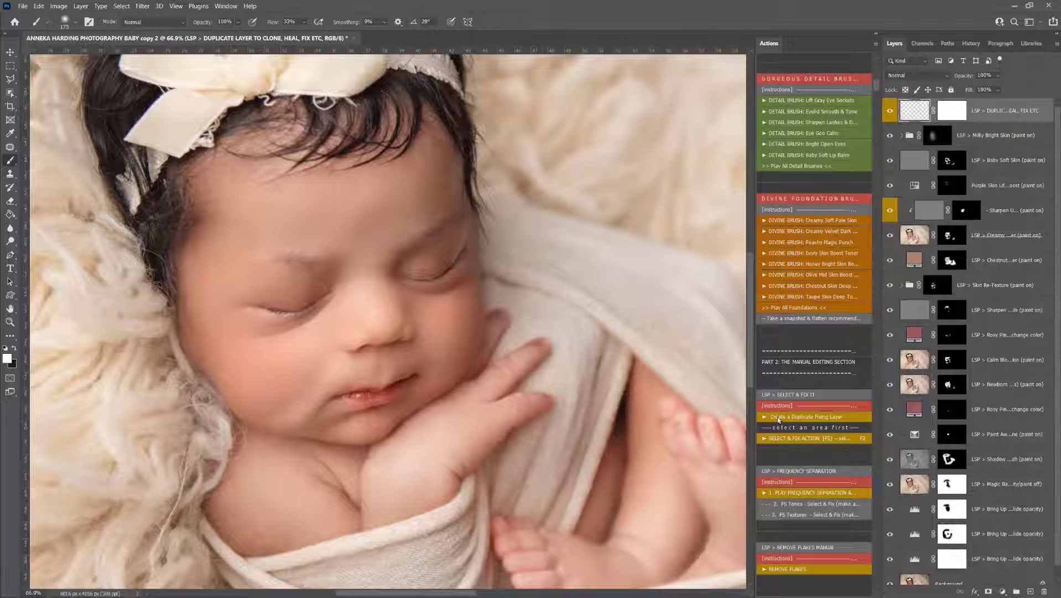
pyautogui.moveTo(10, 146); pyautogui.dragTo(50, 167)
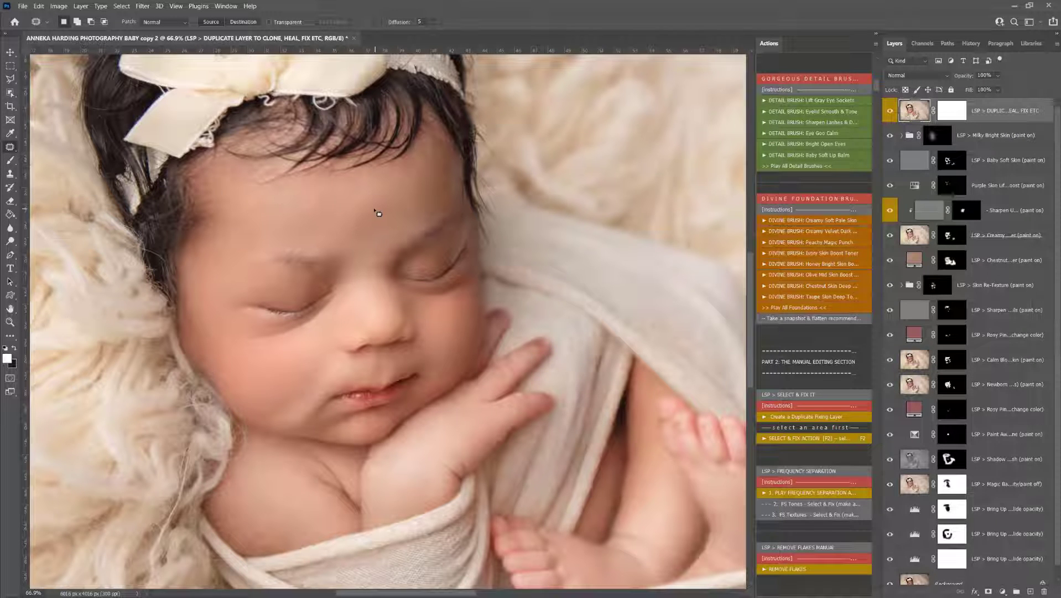
pyautogui.scroll(2, 378, 213)
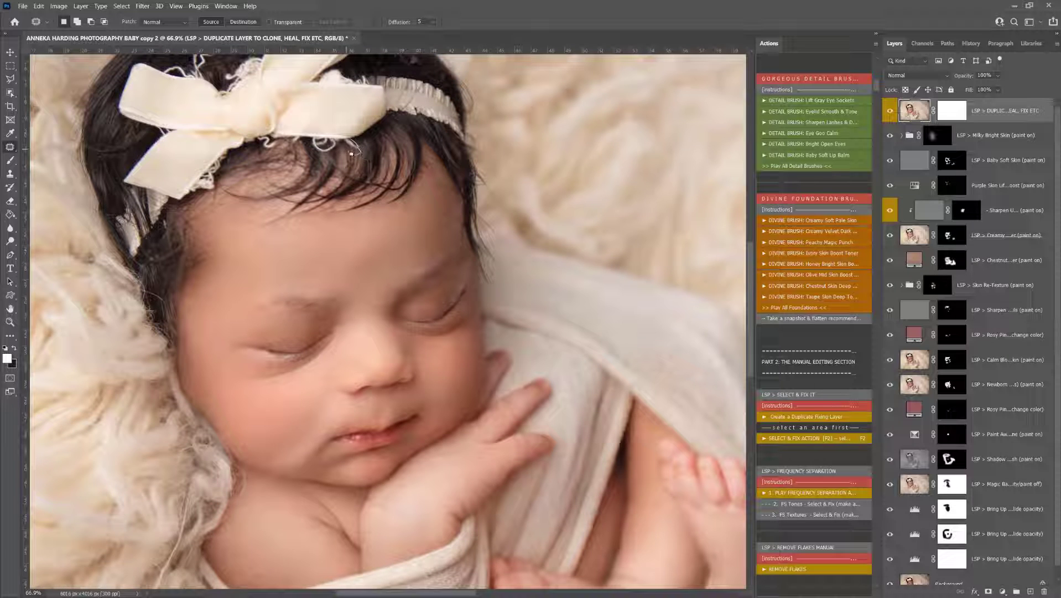
# Remove the stray threads hanging below the bow over the baby's hair using Patch selections and the Select & Fix action
pyautogui.moveTo(351, 140); pyautogui.dragTo(357, 152)
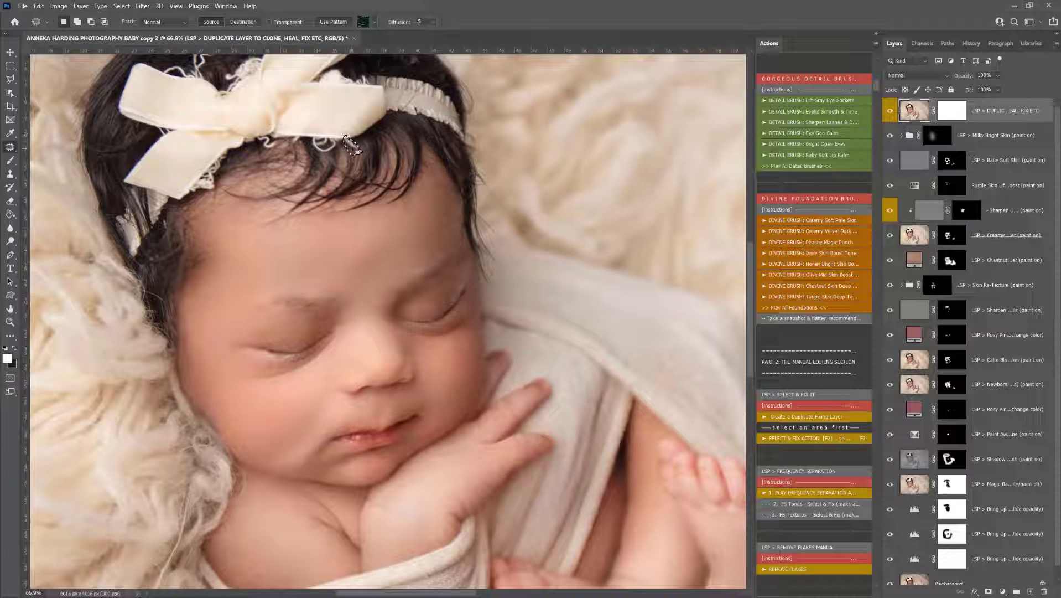
pyautogui.hotkey('ctrl', 'd')
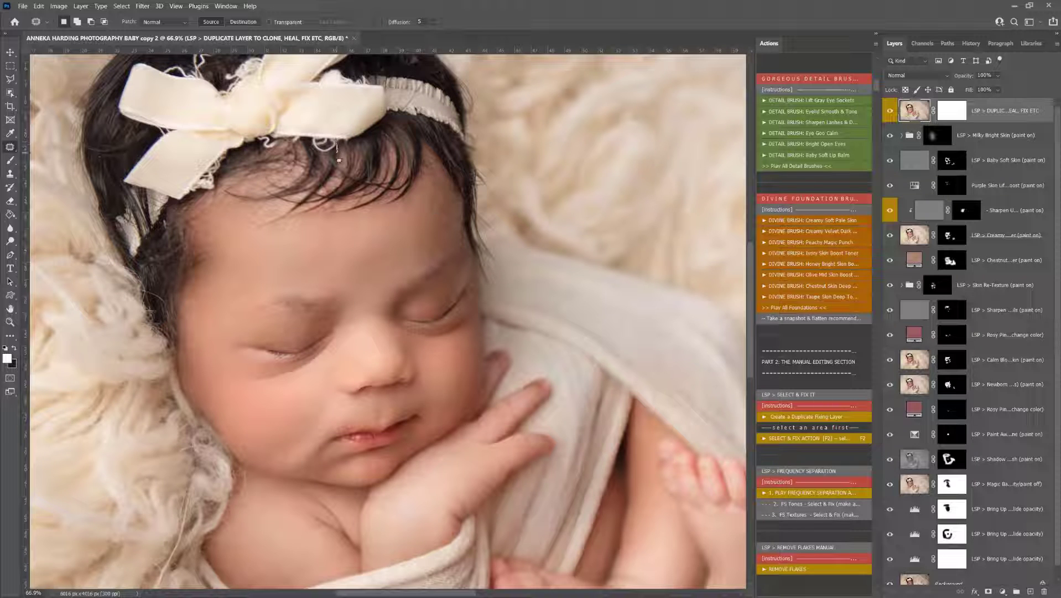
pyautogui.moveTo(313, 147)
pyautogui.mouseDown()
pyautogui.moveTo(314, 139)
pyautogui.moveTo(343, 145)
pyautogui.mouseUp()
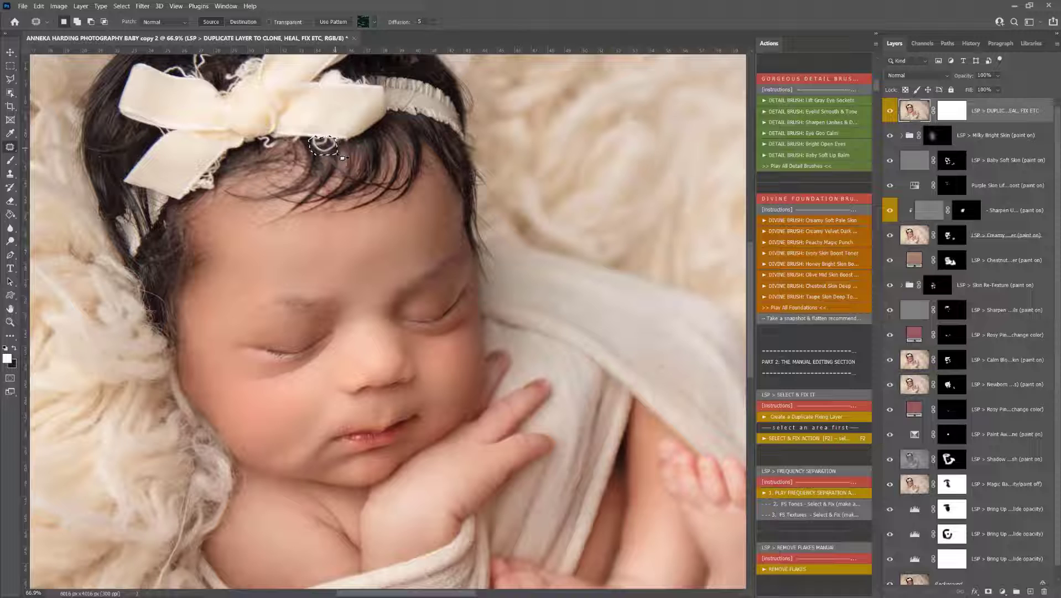
pyautogui.moveTo(336, 152)
pyautogui.mouseDown()
pyautogui.moveTo(317, 173)
pyautogui.moveTo(282, 144)
pyautogui.moveTo(283, 157)
pyautogui.moveTo(263, 151)
pyautogui.moveTo(270, 139)
pyautogui.moveTo(215, 201)
pyautogui.moveTo(193, 199)
pyautogui.moveTo(202, 181)
pyautogui.moveTo(231, 158)
pyautogui.moveTo(201, 204)
pyautogui.moveTo(208, 166)
pyautogui.moveTo(231, 162)
pyautogui.moveTo(202, 206)
pyautogui.moveTo(192, 195)
pyautogui.moveTo(202, 180)
pyautogui.moveTo(169, 219)
pyautogui.mouseUp()
pyautogui.hotkey('ctrl', 'd')
pyautogui.hotkey('ctrl', 'd')
pyautogui.press('F2')
pyautogui.press('F2')
pyautogui.press('F2')
pyautogui.press('F2')
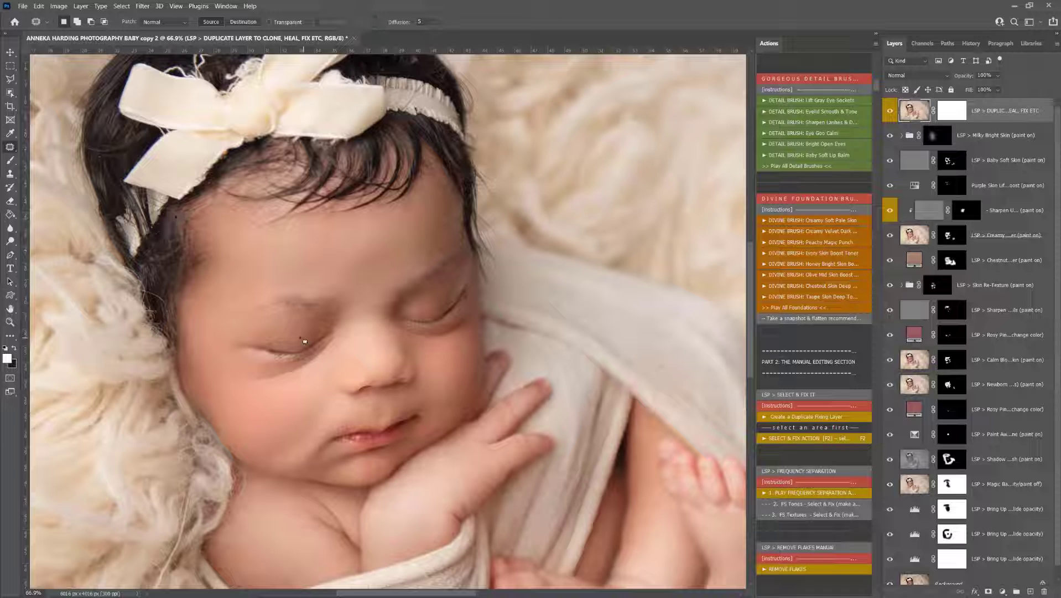
# Select small skin areas beside the closed eye and on the forehead and smooth them with the Select & Fix action
pyautogui.moveTo(312, 349)
pyautogui.mouseDown()
pyautogui.moveTo(302, 350)
pyautogui.moveTo(310, 344)
pyautogui.mouseUp()
pyautogui.press('F2')
pyautogui.moveTo(353, 258)
pyautogui.mouseDown()
pyautogui.moveTo(347, 281)
pyautogui.moveTo(357, 280)
pyautogui.moveTo(331, 274)
pyautogui.moveTo(363, 281)
pyautogui.moveTo(343, 238)
pyautogui.moveTo(392, 254)
pyautogui.mouseUp()
pyautogui.click(426, 232)
pyautogui.scroll(1, 228, 79)
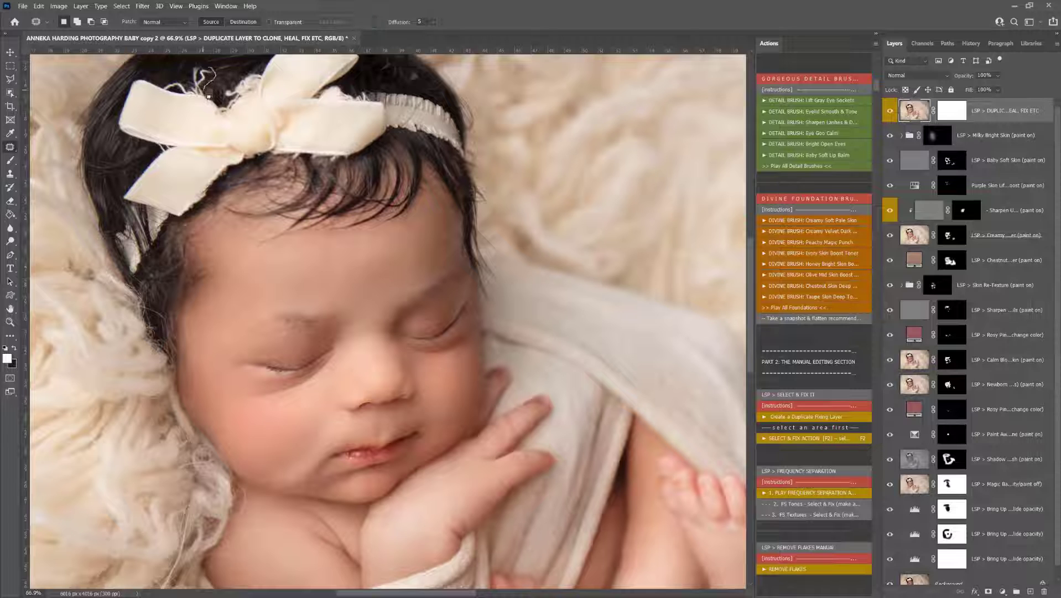
# Patch out the frayed threads sticking up above the bow with the surrounding dark hair
pyautogui.moveTo(208, 97); pyautogui.dragTo(173, 94)
pyautogui.moveTo(181, 62); pyautogui.dragTo(204, 93)
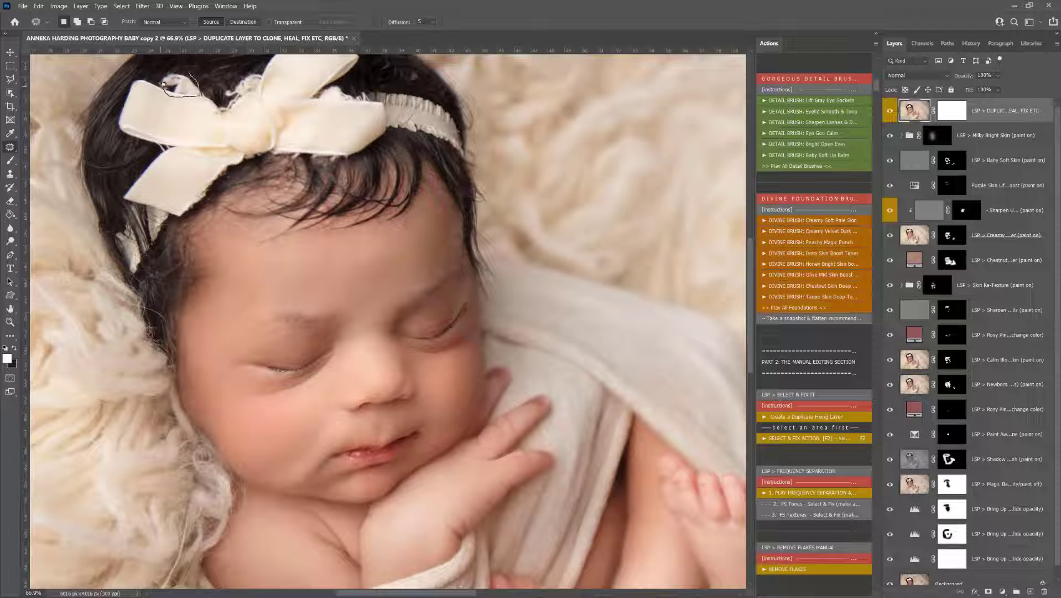
pyautogui.hotkey('ctrl', 'd')
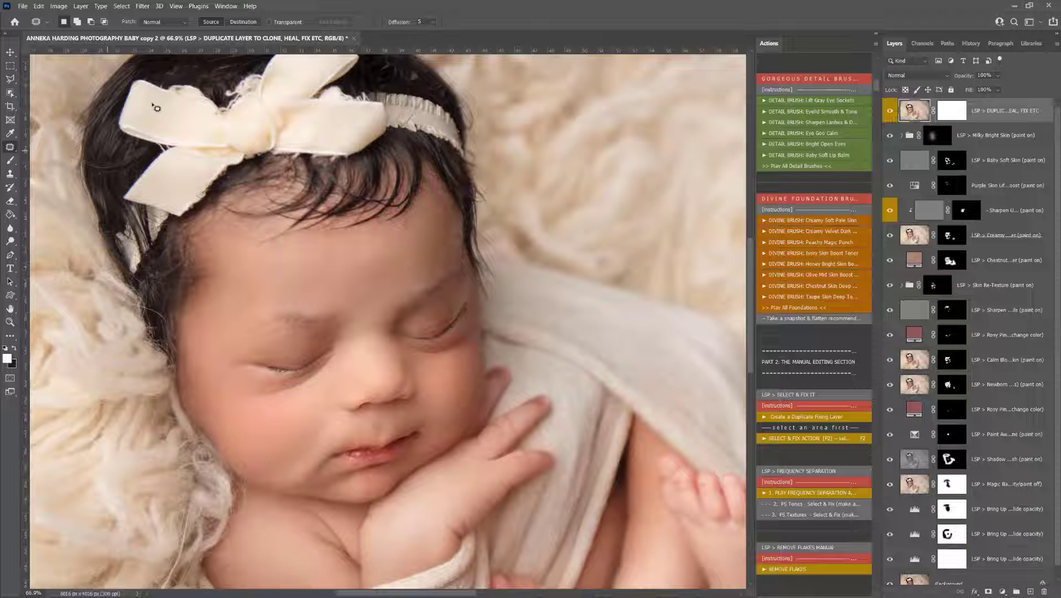
# Lower the Clone Stamp brush hardness slightly and clone dark hair along the bow's upper edge to clean it up
pyautogui.click(10, 174)
pyautogui.rightClick(184, 120)
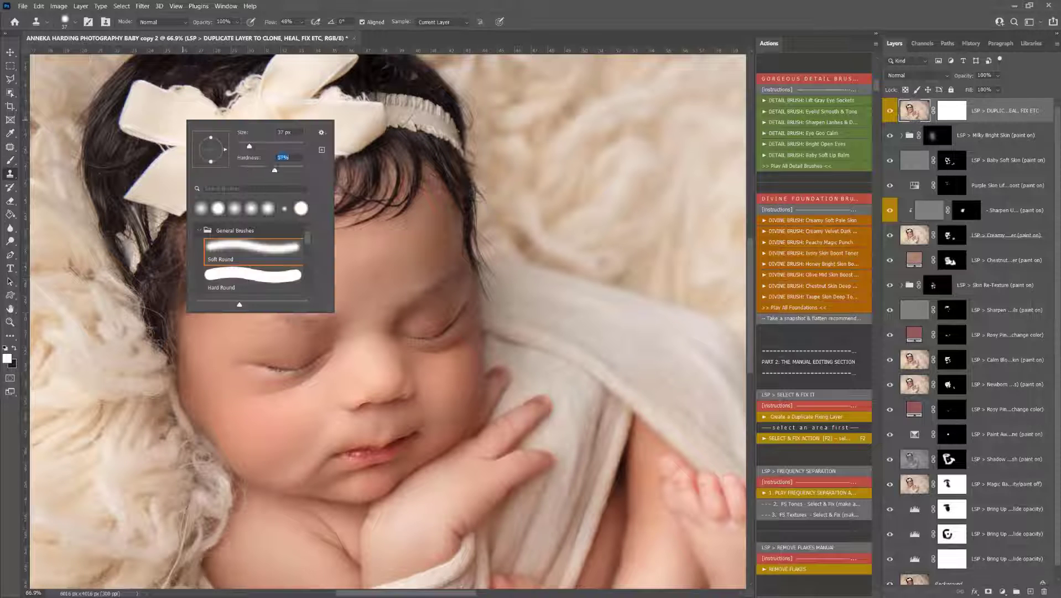
pyautogui.moveTo(274, 170); pyautogui.dragTo(270, 170)
pyautogui.press('Return')
pyautogui.moveTo(187, 88)
pyautogui.mouseDown()
pyautogui.moveTo(176, 88)
pyautogui.moveTo(197, 89)
pyautogui.moveTo(164, 82)
pyautogui.moveTo(213, 94)
pyautogui.moveTo(163, 87)
pyautogui.moveTo(197, 90)
pyautogui.mouseUp()
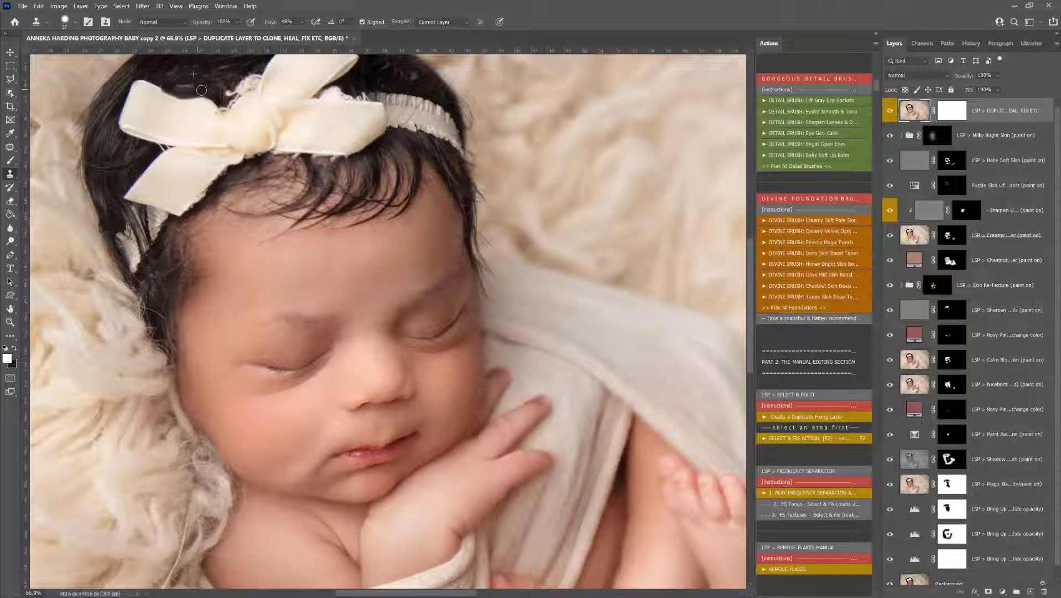
# Patch the marks on the baby's lower foot and the stray fibres in the hair beside the temple
pyautogui.scroll(-1, 232, 135)
pyautogui.scroll(-6, 477, 308)
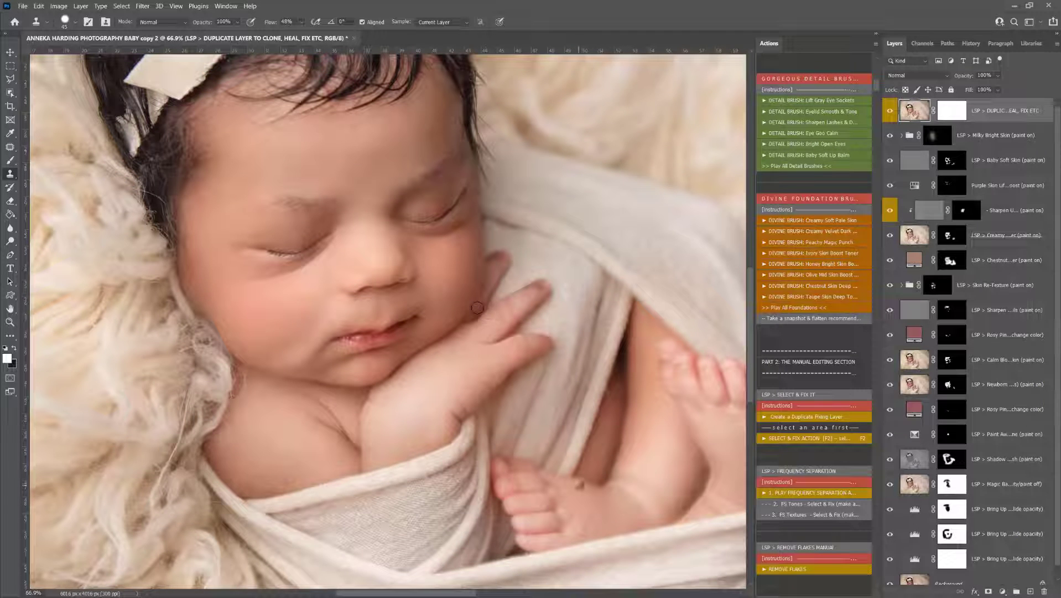
pyautogui.press('j')
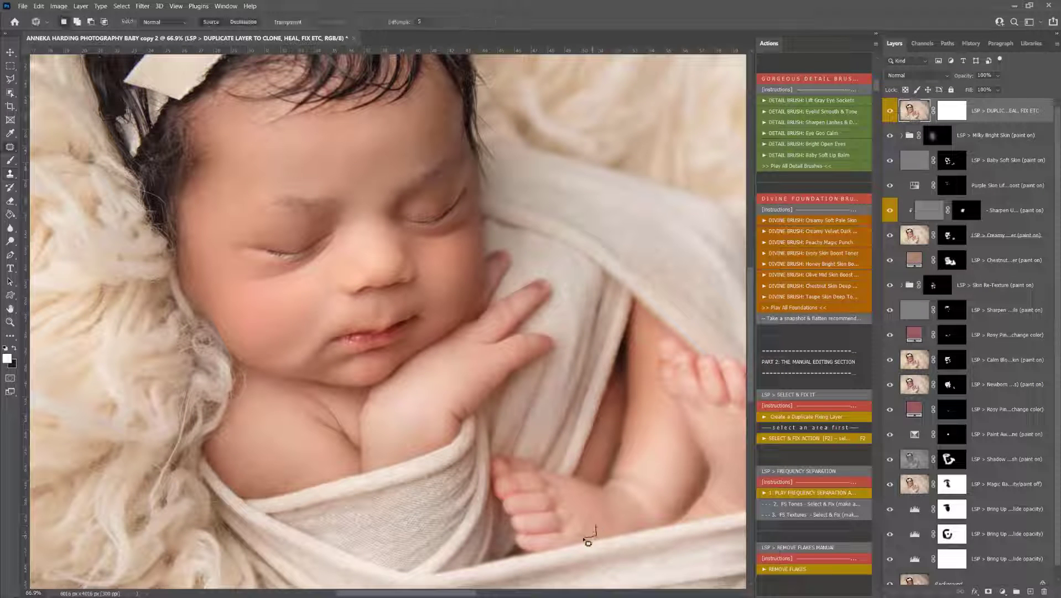
pyautogui.moveTo(602, 517)
pyautogui.mouseDown()
pyautogui.moveTo(583, 534)
pyautogui.moveTo(571, 516)
pyautogui.moveTo(620, 507)
pyautogui.mouseUp()
pyautogui.scroll(2, 623, 511)
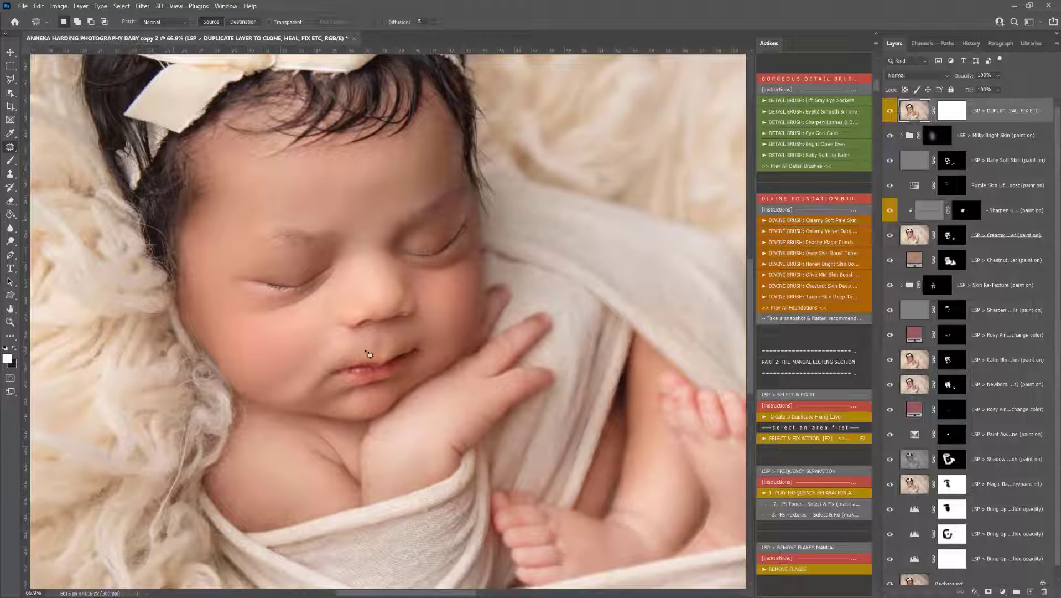
pyautogui.moveTo(170, 228)
pyautogui.mouseDown()
pyautogui.moveTo(173, 239)
pyautogui.moveTo(149, 234)
pyautogui.moveTo(139, 215)
pyautogui.mouseUp()
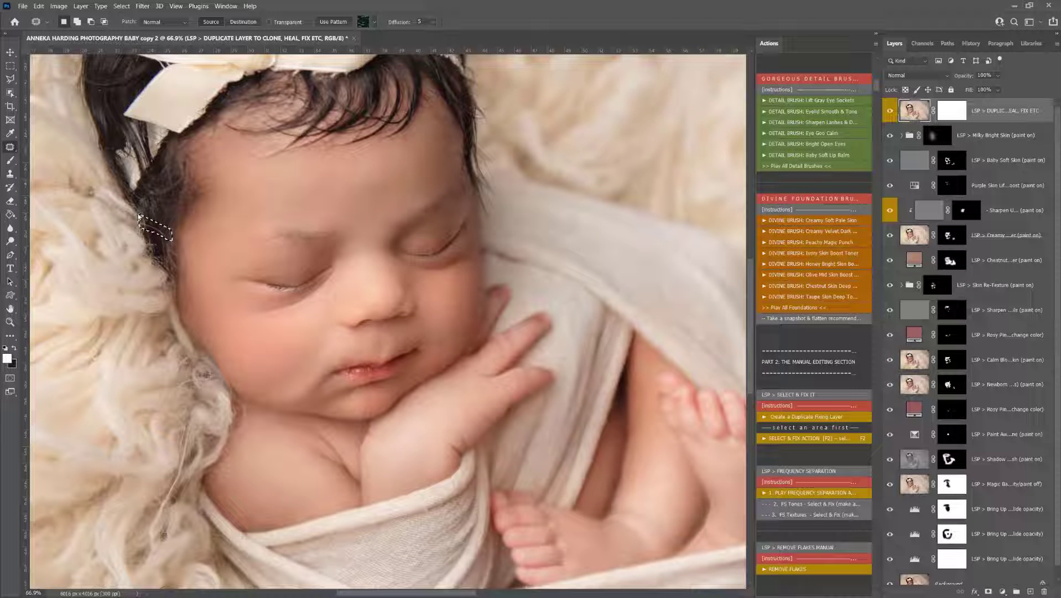
pyautogui.click(678, 410)
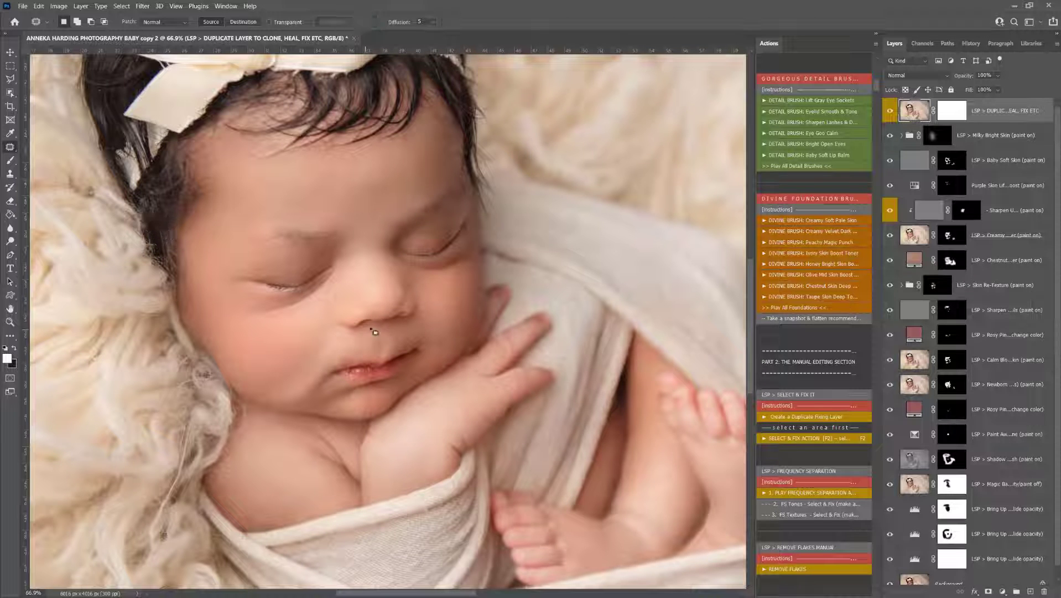
# Play the Take a Snapshot & Flatten action from the start of the newborn action set
pyautogui.scroll(5, 813, 221)
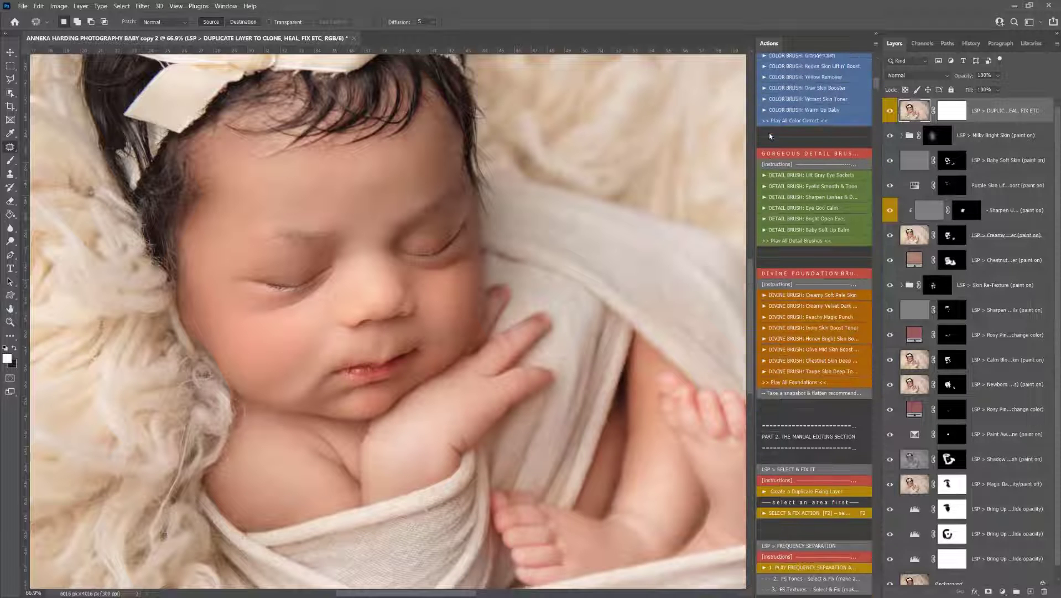
pyautogui.moveTo(875, 81); pyautogui.dragTo(870, 64)
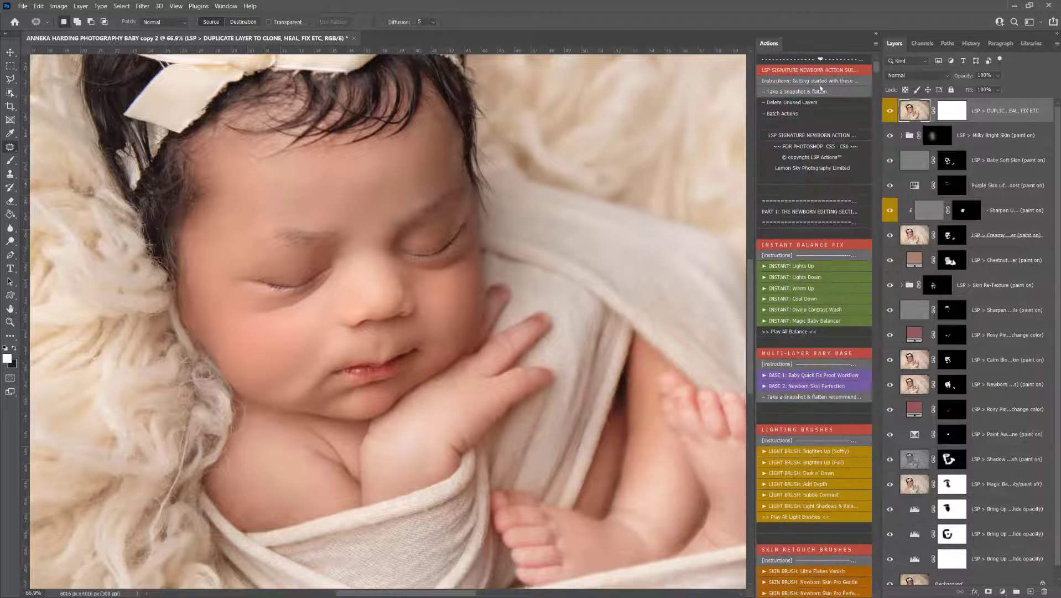
pyautogui.click(821, 90)
# Compare the original photo with Snapshot 2 in the history by switching between the two states repeatedly
pyautogui.click(972, 43)
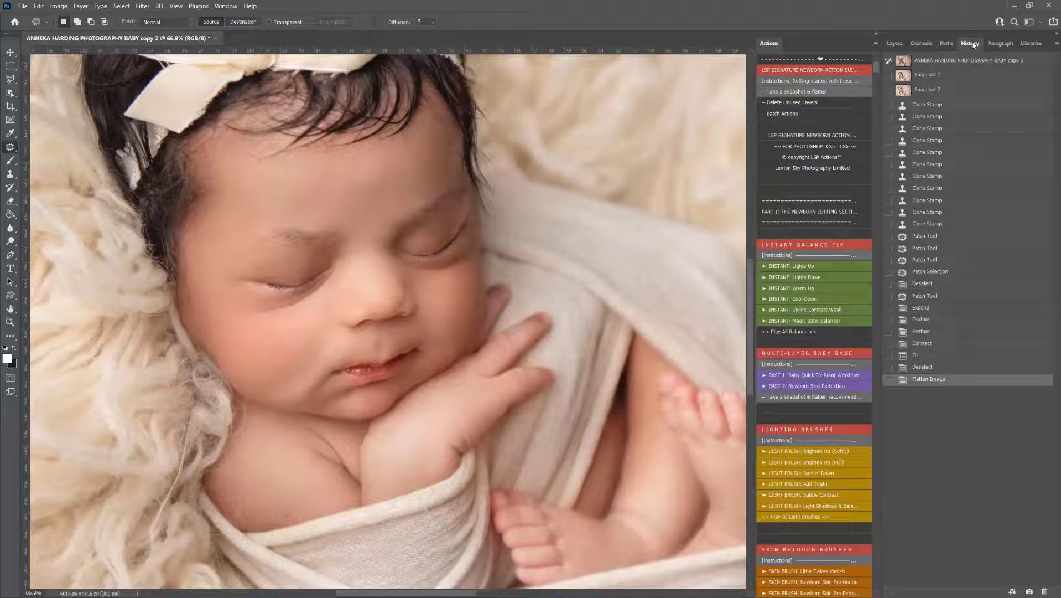
pyautogui.click(946, 63)
pyautogui.click(933, 91)
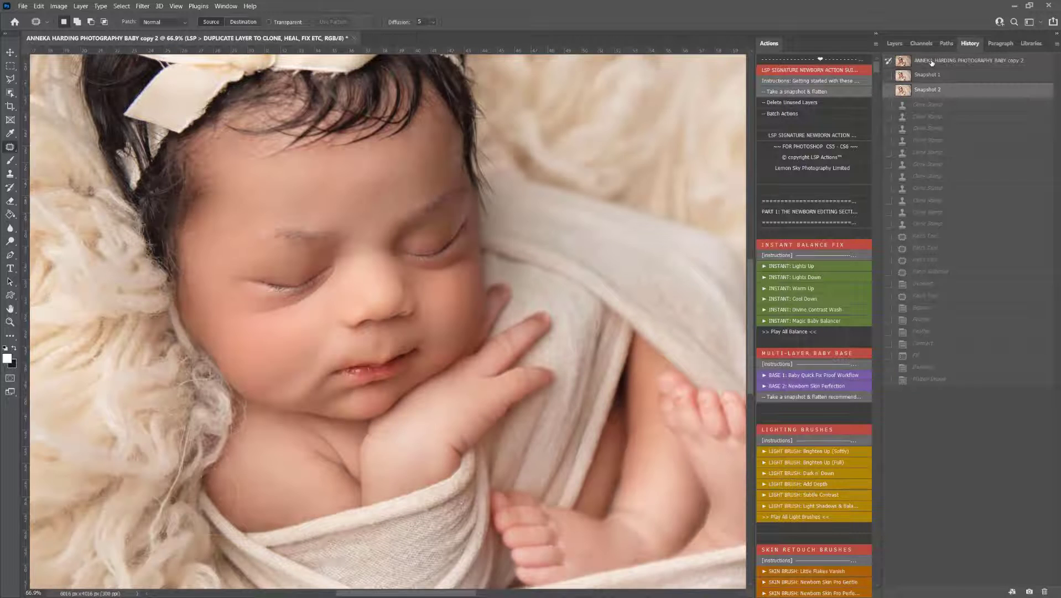
pyautogui.click(932, 62)
pyautogui.click(929, 91)
pyautogui.click(930, 61)
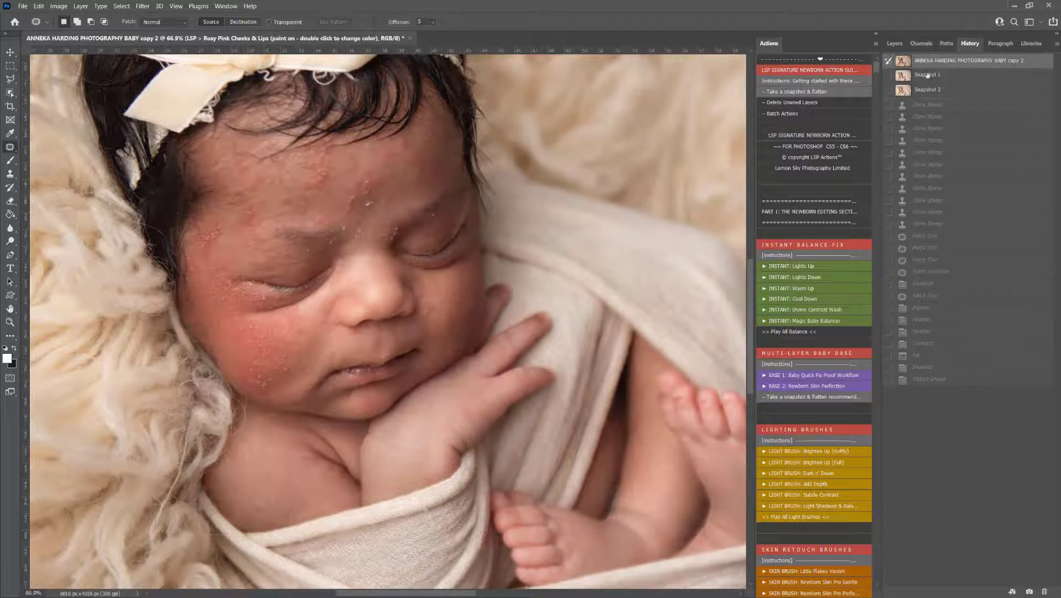
pyautogui.click(926, 91)
pyautogui.click(925, 64)
pyautogui.click(922, 95)
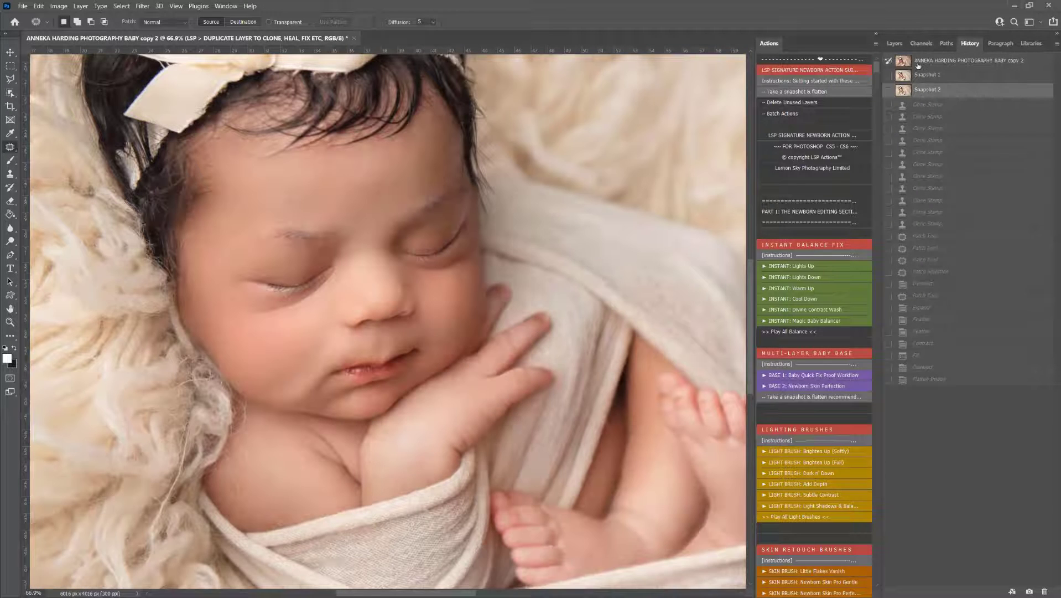
pyautogui.click(919, 64)
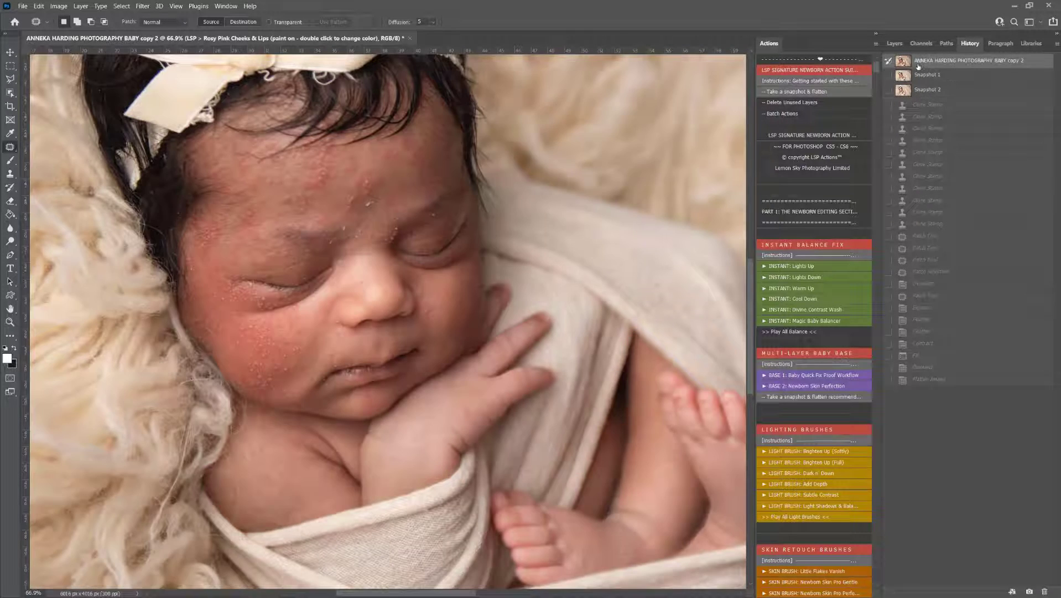
pyautogui.click(923, 92)
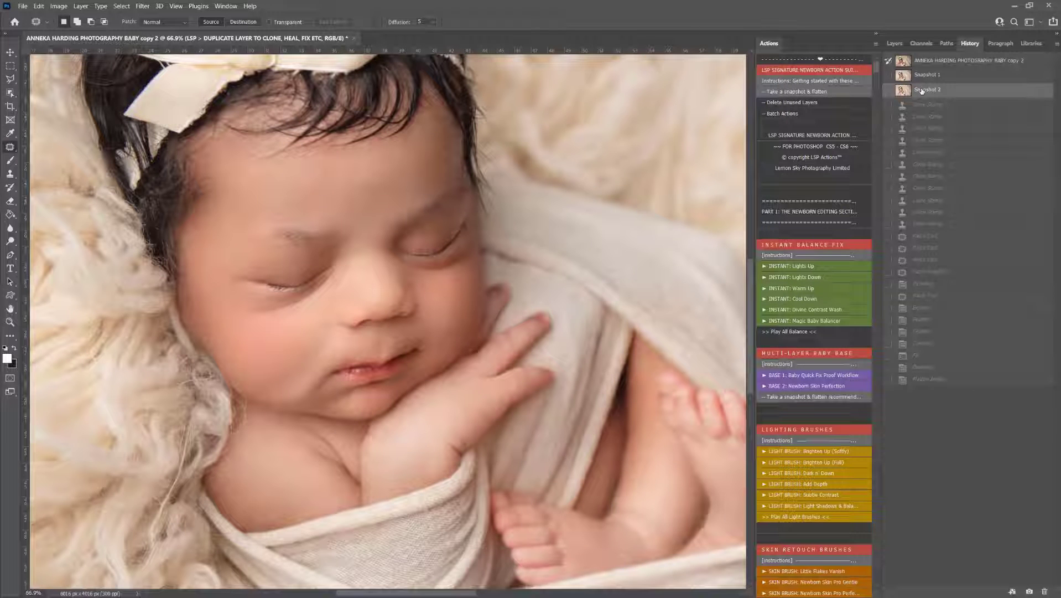
pyautogui.click(928, 63)
pyautogui.click(928, 90)
pyautogui.click(919, 64)
pyautogui.click(923, 89)
pyautogui.click(919, 62)
pyautogui.click(924, 89)
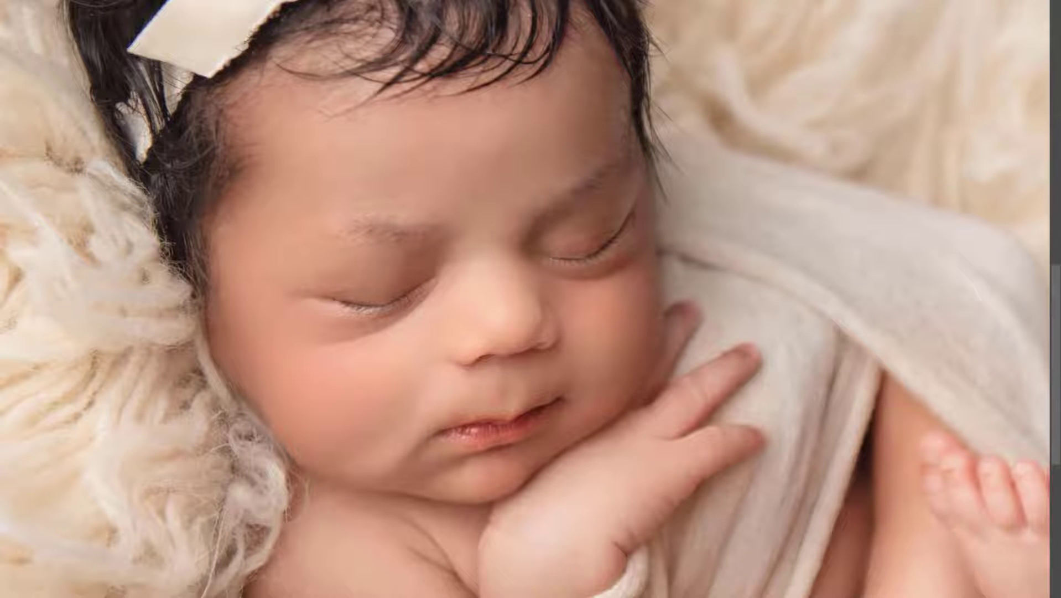
pyautogui.hotkey('ctrl', 'z')
pyautogui.hotkey('ctrl', 'z')
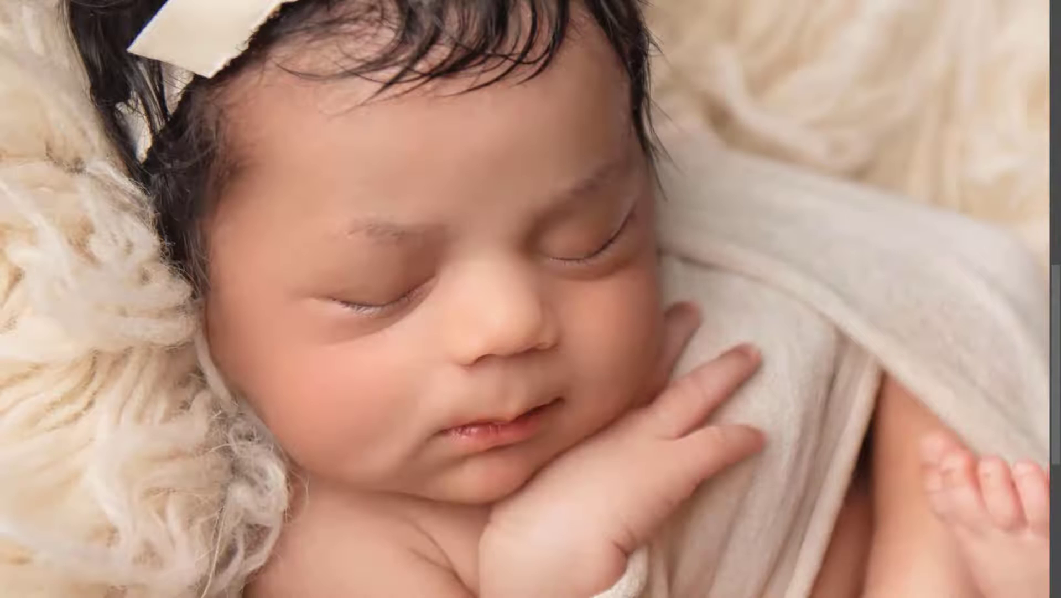